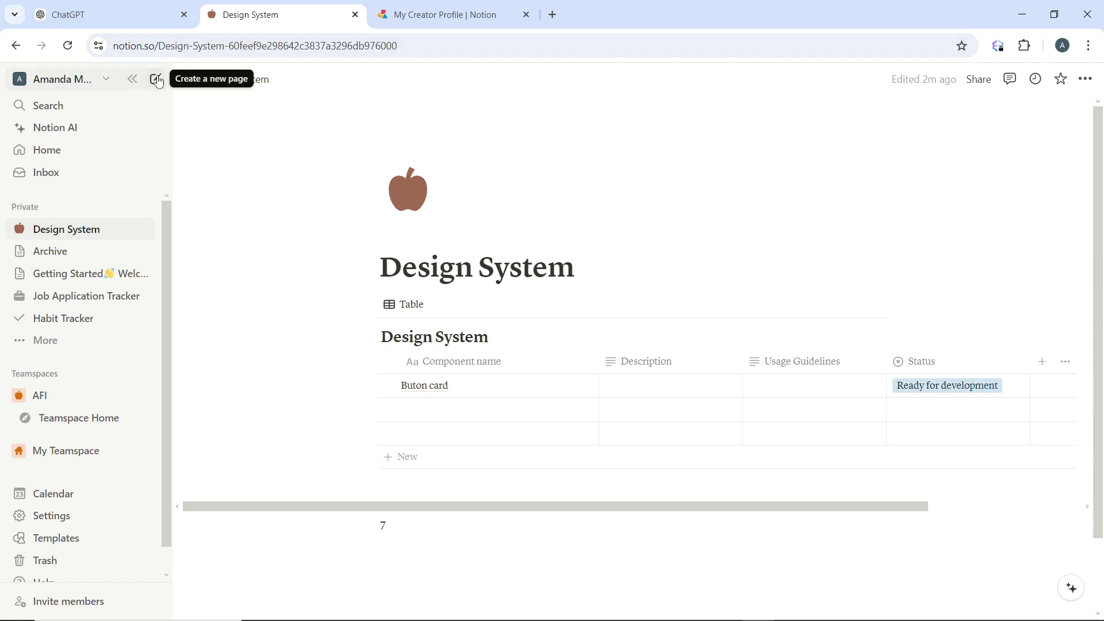
# - Create a new page titled "Content Management"
pyautogui.click(158, 81)
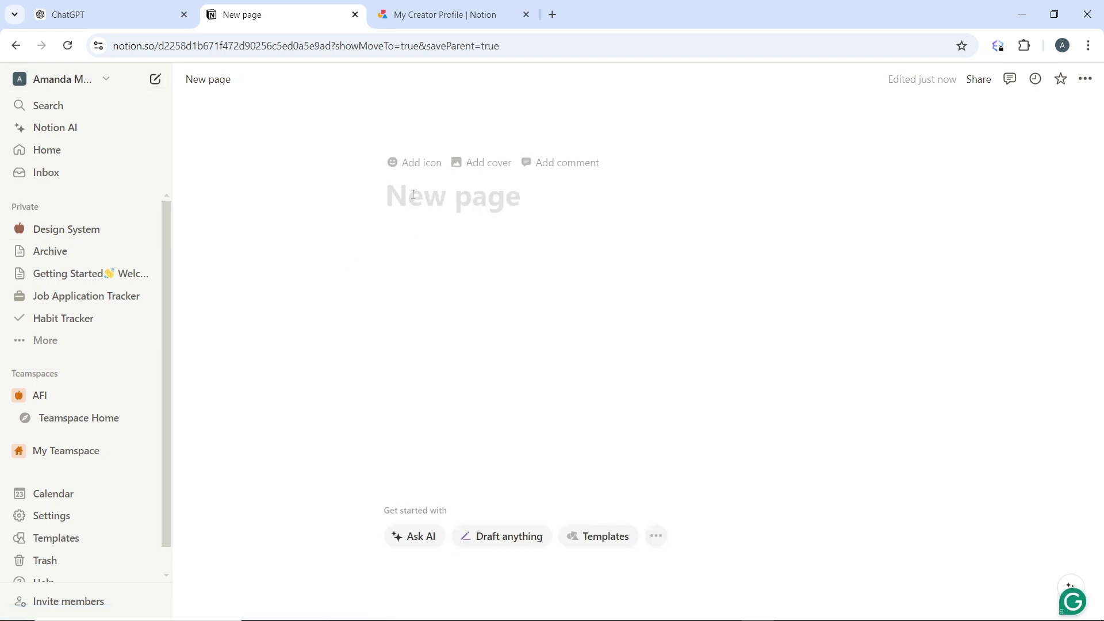
pyautogui.write('Con')
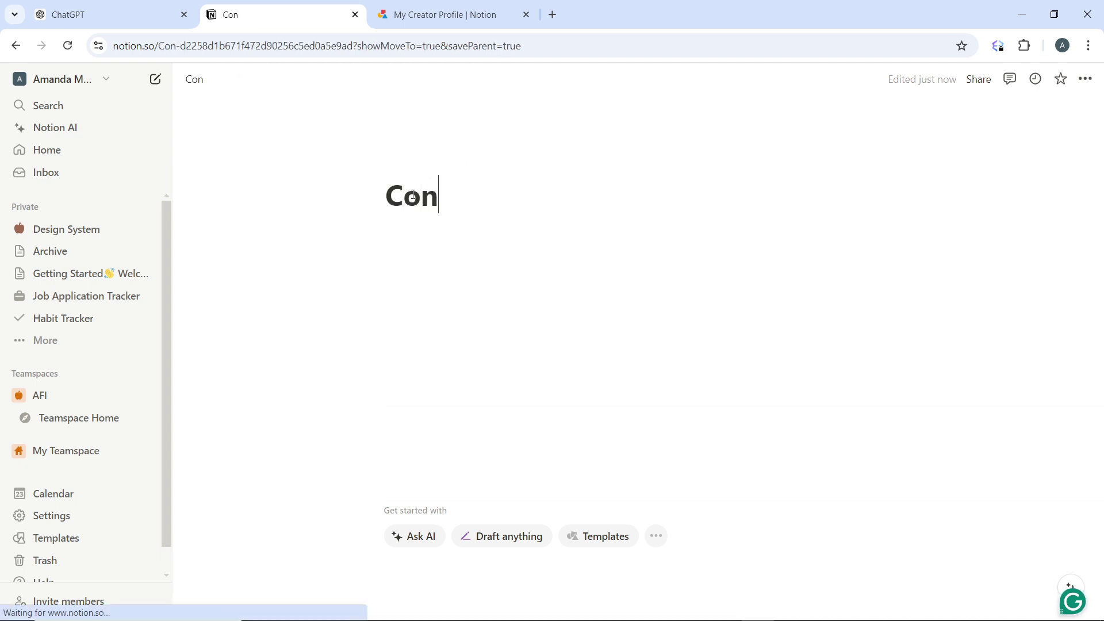
pyautogui.write('tent ')
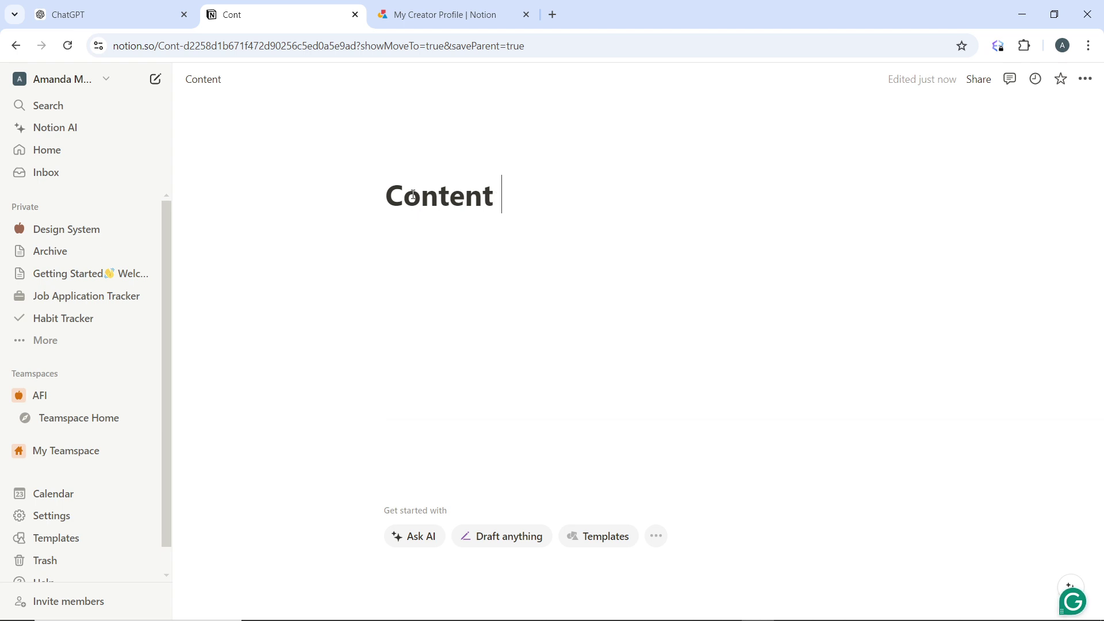
pyautogui.write('Man')
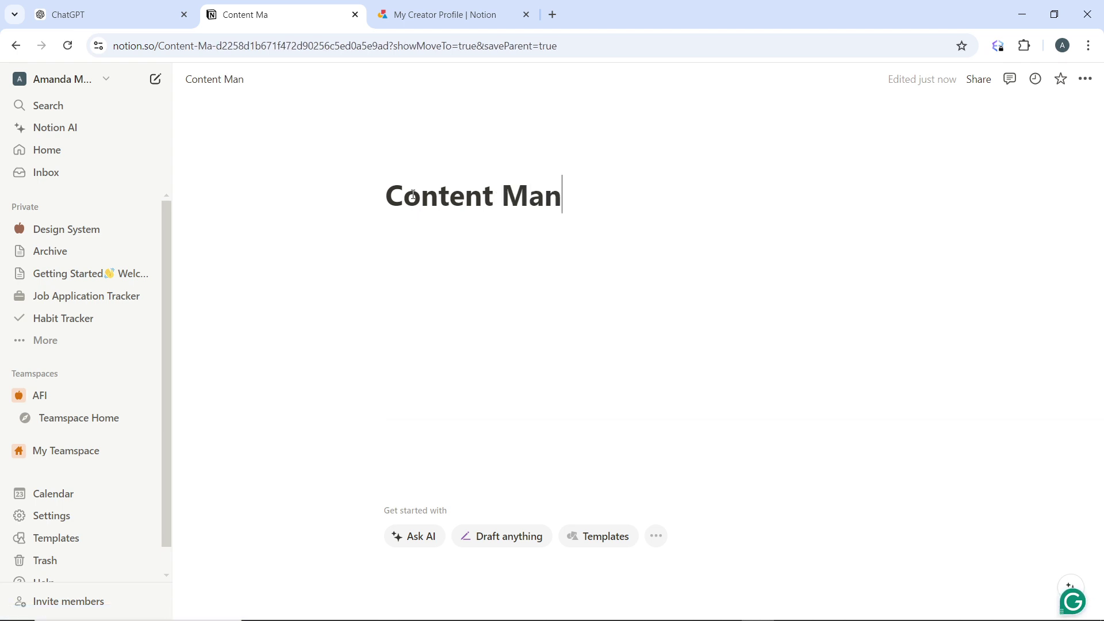
pyautogui.write('age,')
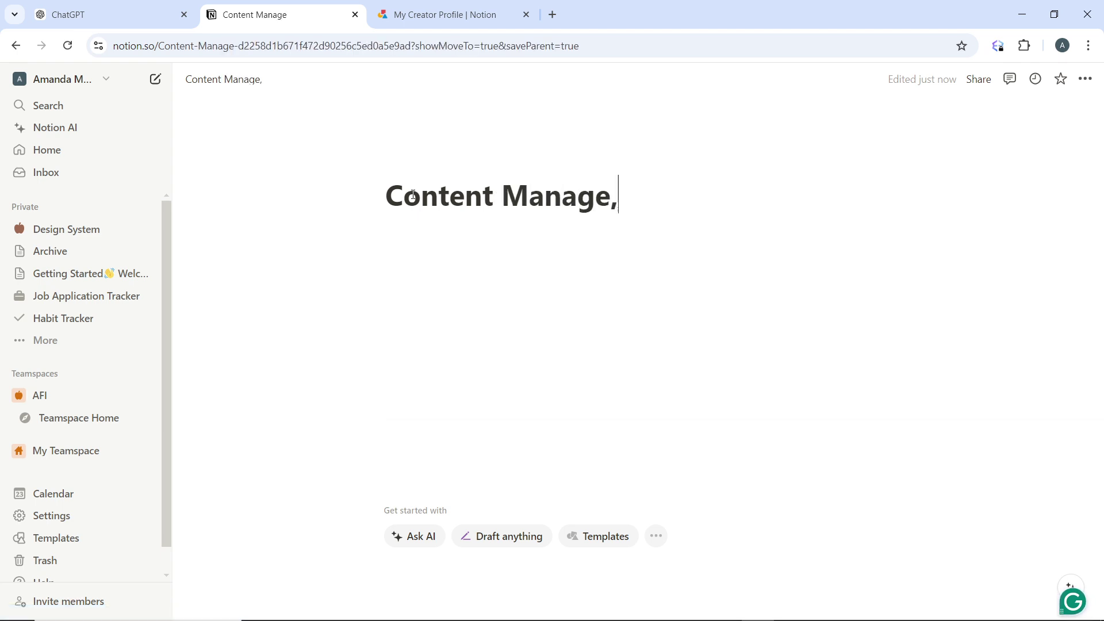
pyautogui.press('BackSpace')
pyautogui.write('ment')
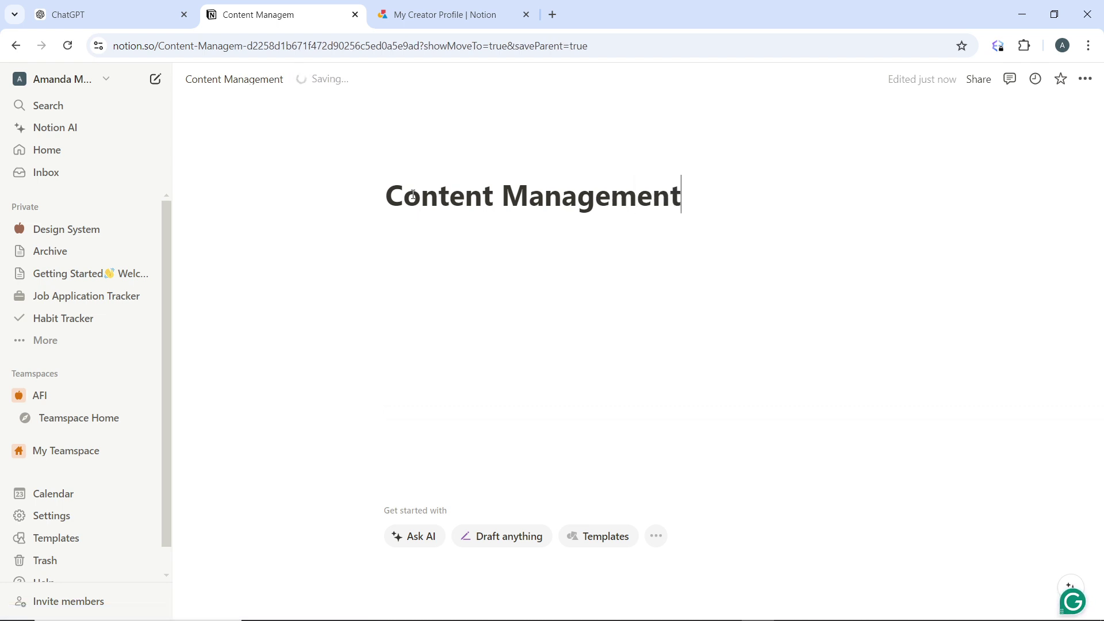
pyautogui.press('Return')
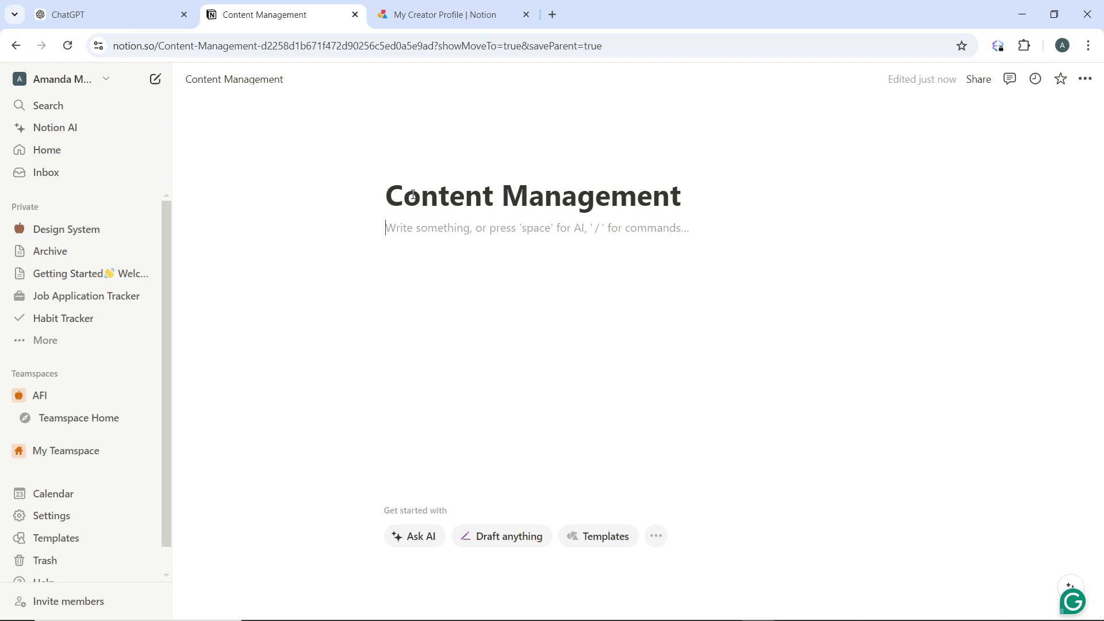
# - Insert an inline database in the page body and title it "Content Tracker"
pyautogui.write('/')
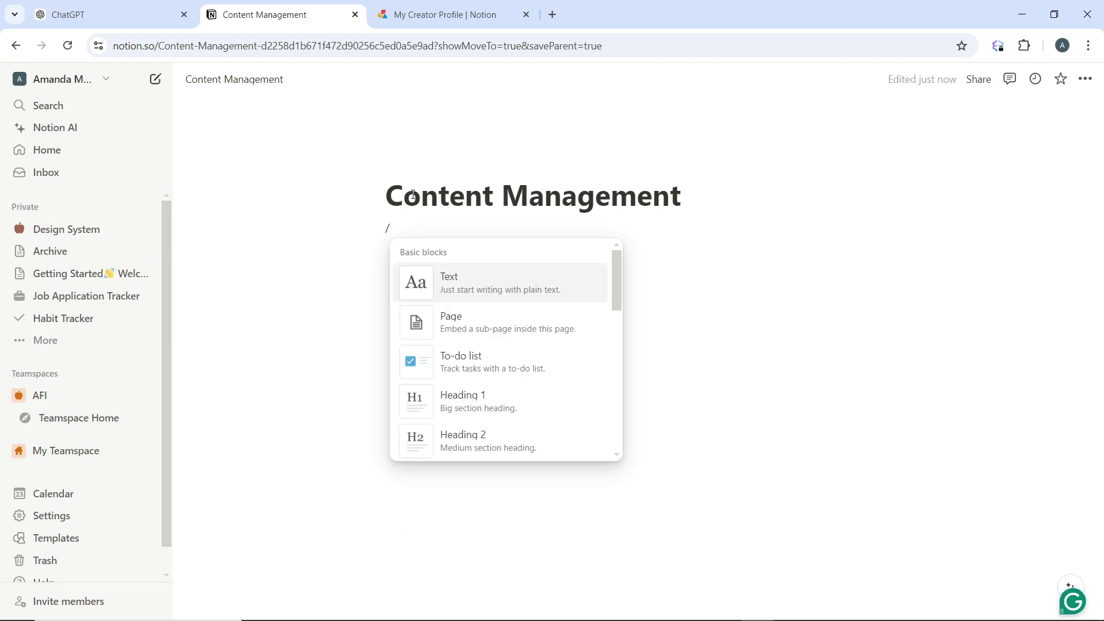
pyautogui.write('da')
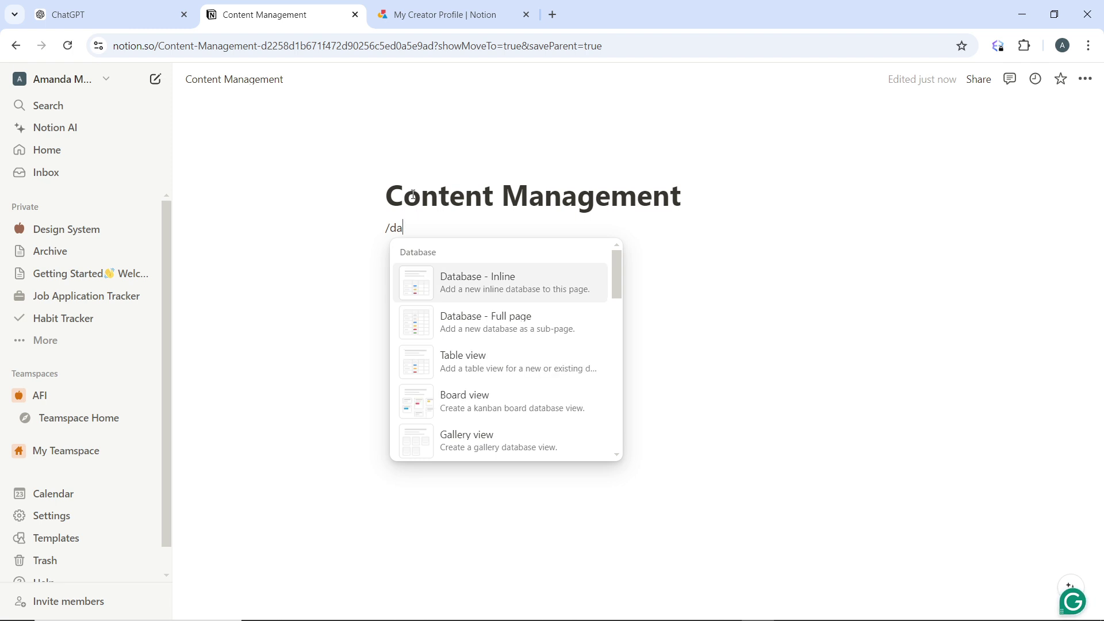
pyautogui.click(532, 278)
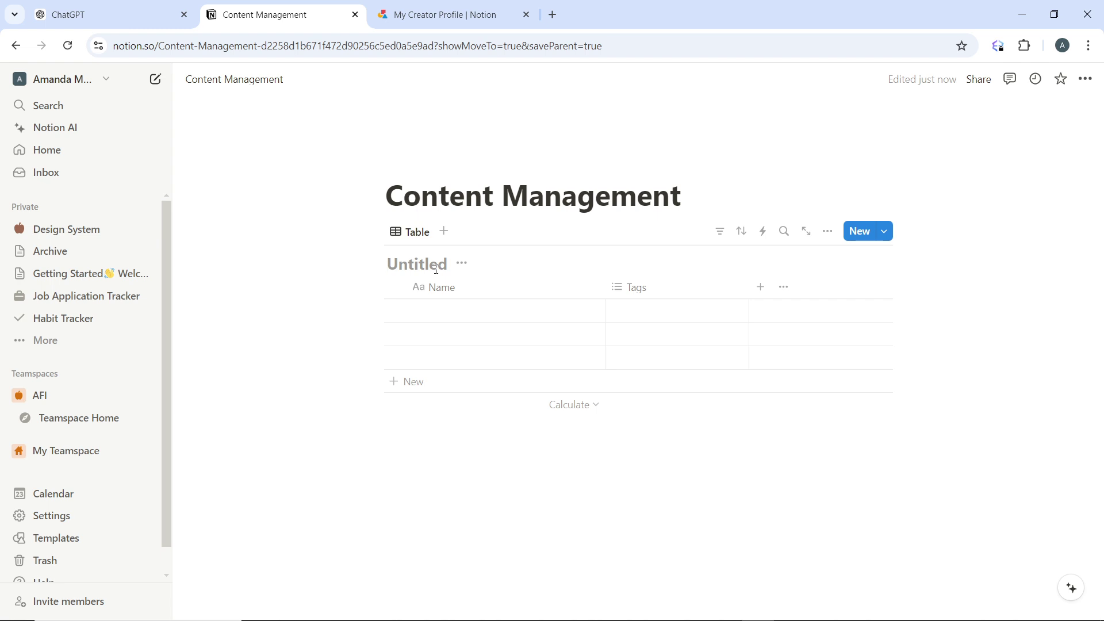
pyautogui.write('Content Tracker')
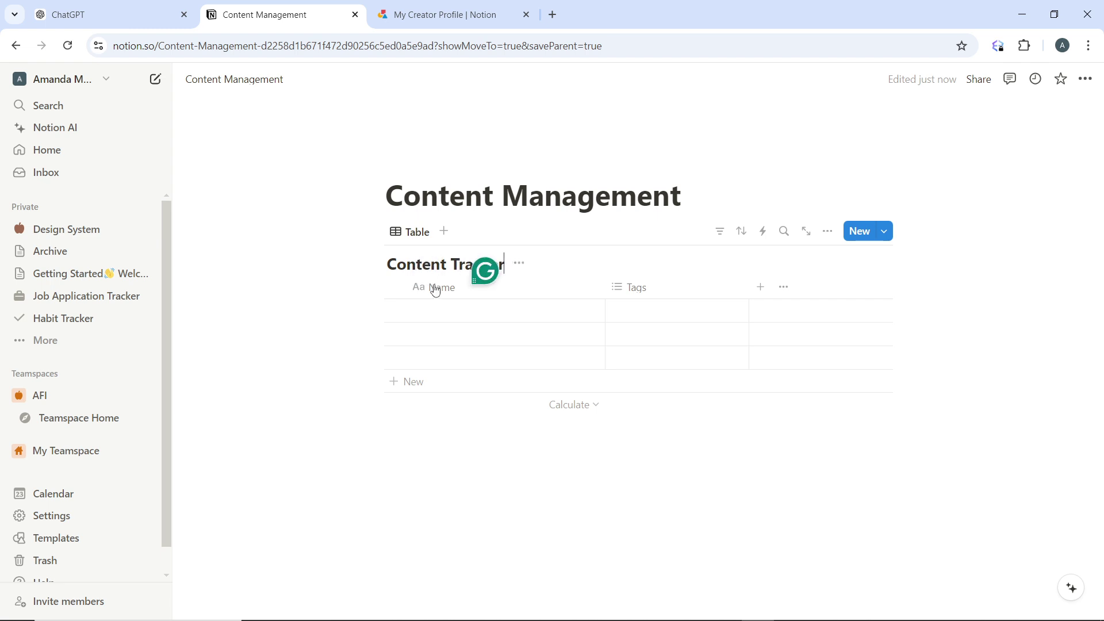
# - Rename the database's Name column as "Title"
pyautogui.click(463, 292)
pyautogui.click(472, 297)
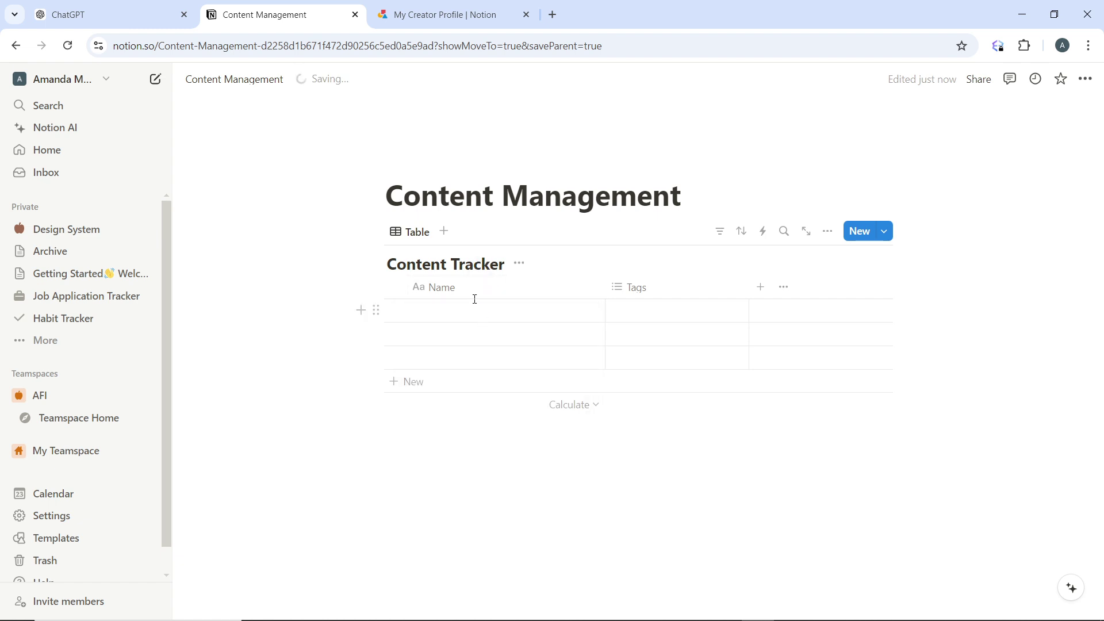
pyautogui.click(475, 294)
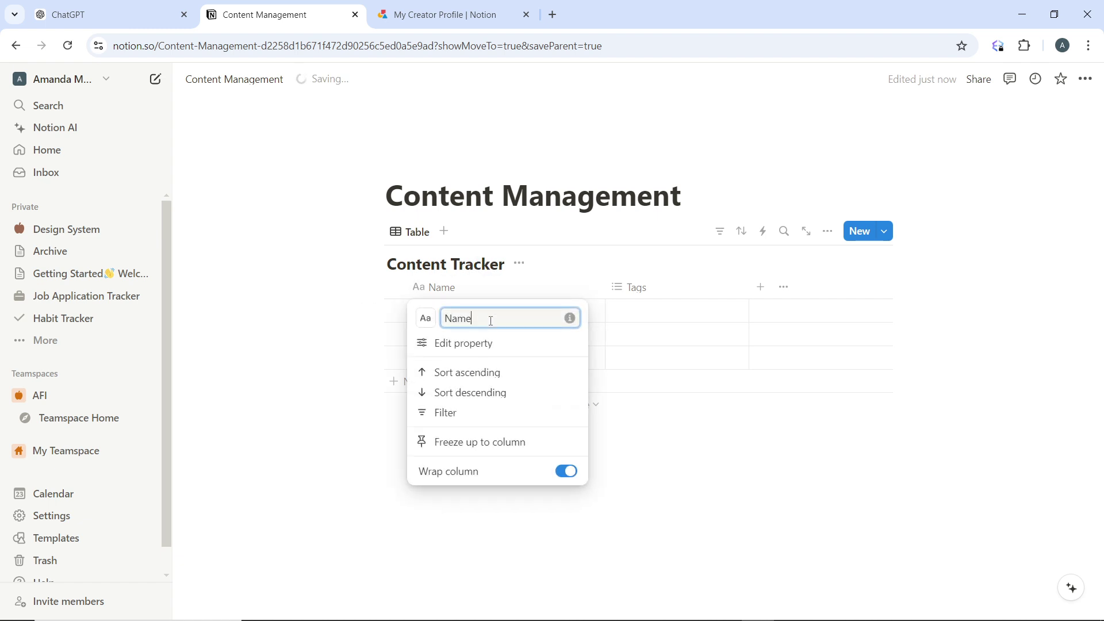
pyautogui.press('BackSpace')
pyautogui.press('BackSpace')
pyautogui.press('BackSpace')
pyautogui.press('BackSpace')
pyautogui.write('T')
pyautogui.click(656, 296)
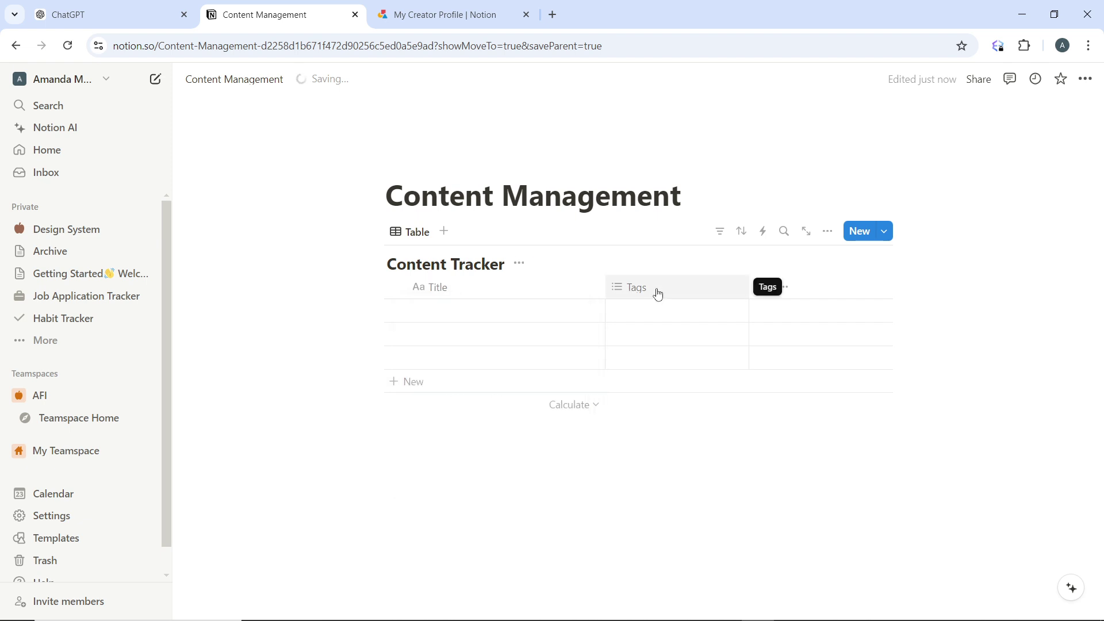
# - Rename the Tags column as "Type"
pyautogui.click(659, 294)
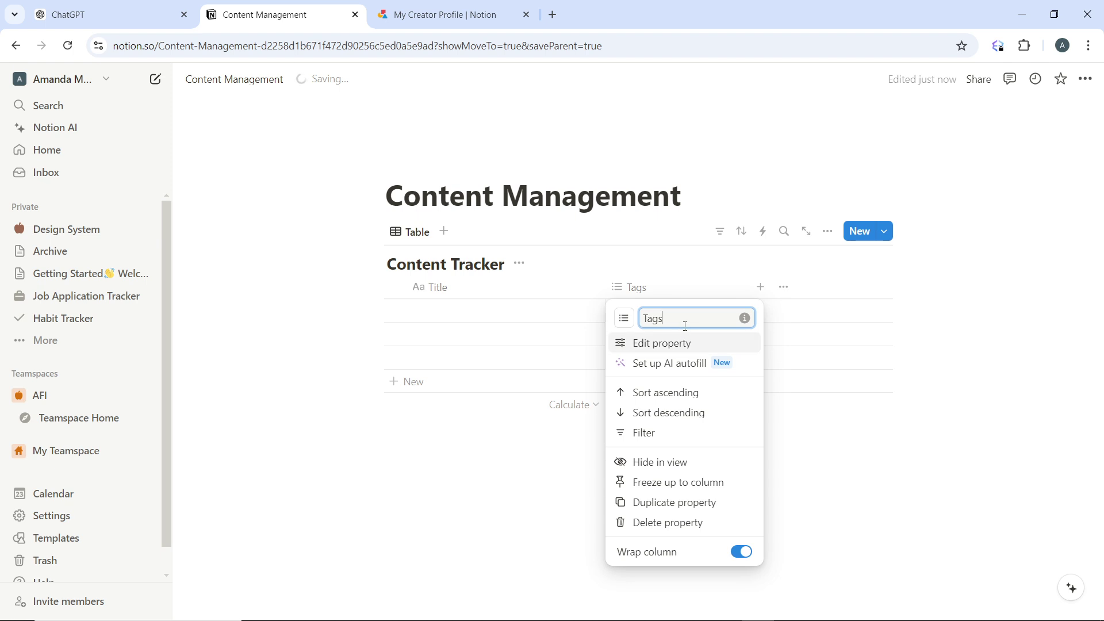
pyautogui.press('BackSpace')
pyautogui.press('BackSpace')
pyautogui.click(790, 288)
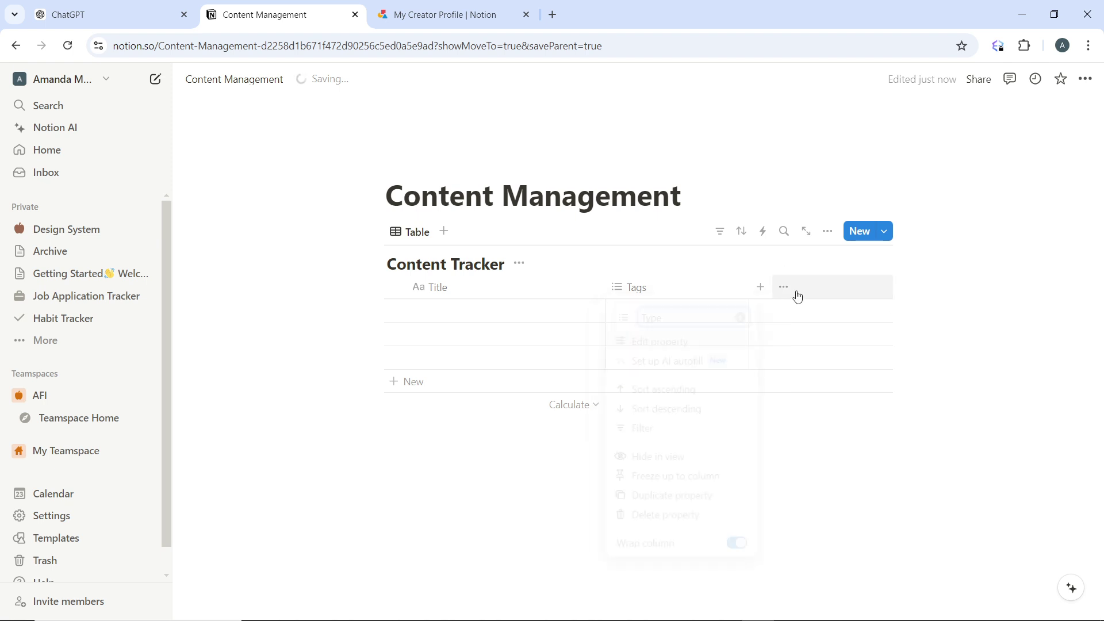
# - Add a Multi-select property, convert it to the Status type and from there to Select, and name it "Status"
pyautogui.click(762, 288)
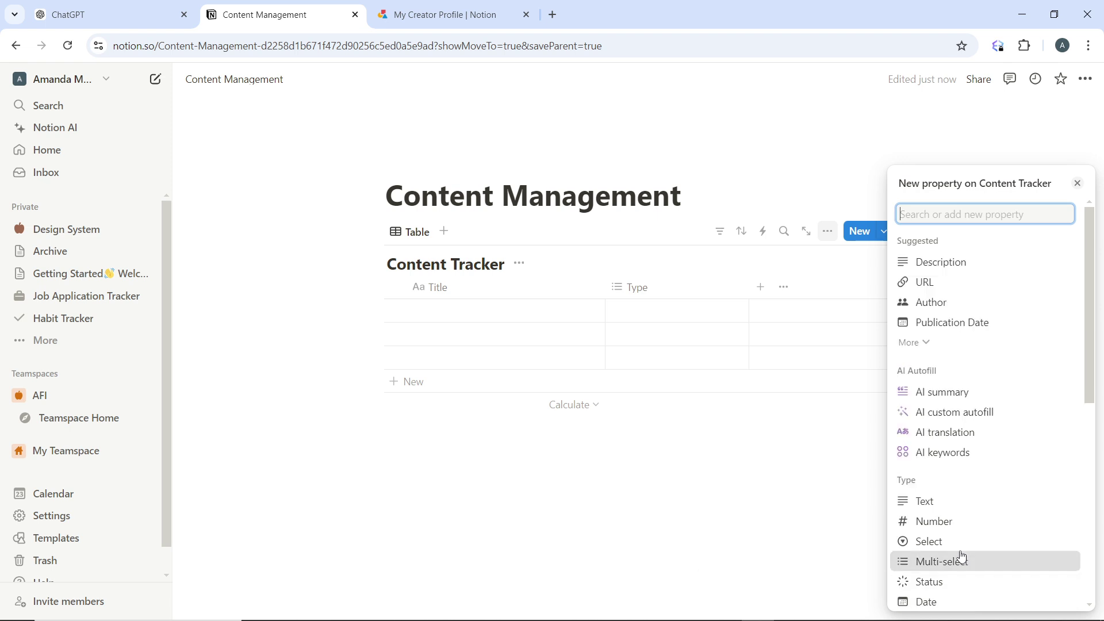
pyautogui.click(962, 555)
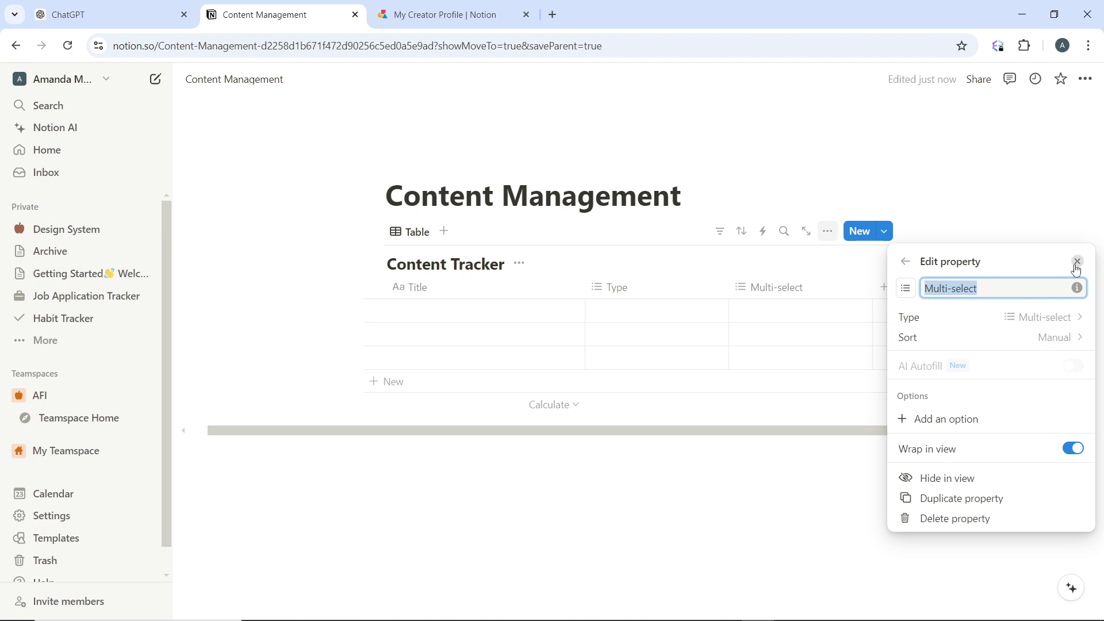
pyautogui.click(1076, 317)
pyautogui.click(926, 454)
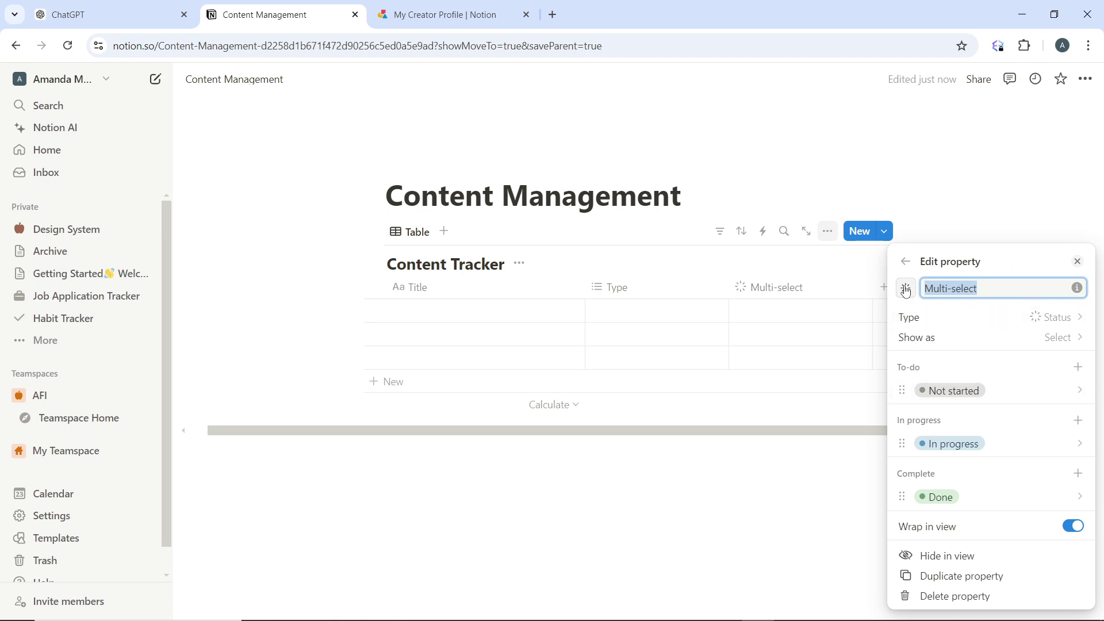
pyautogui.click(937, 318)
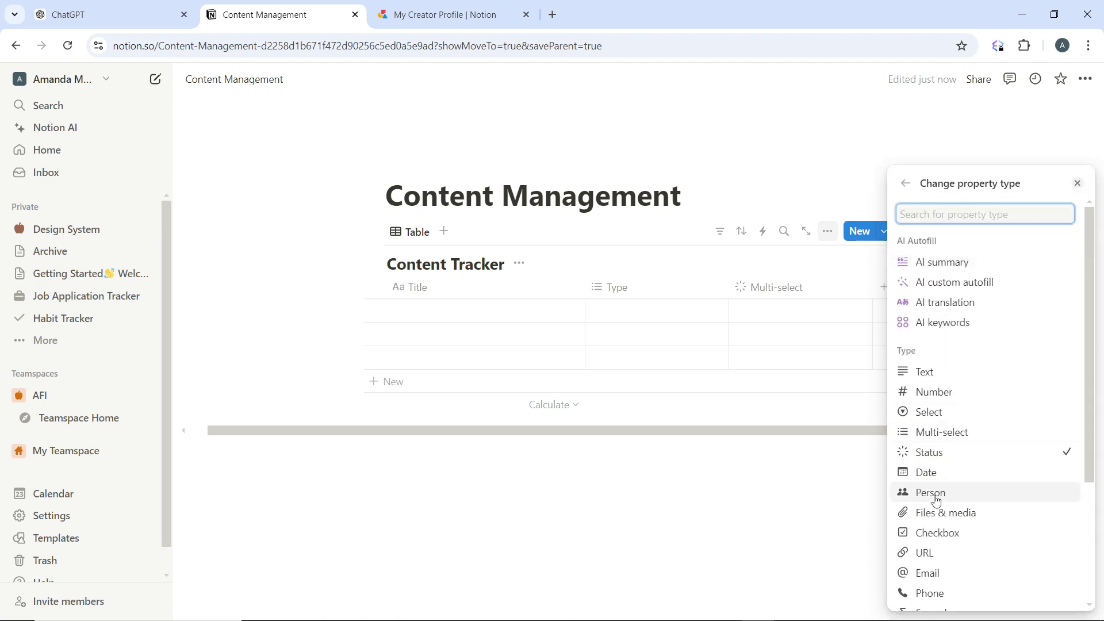
pyautogui.click(954, 415)
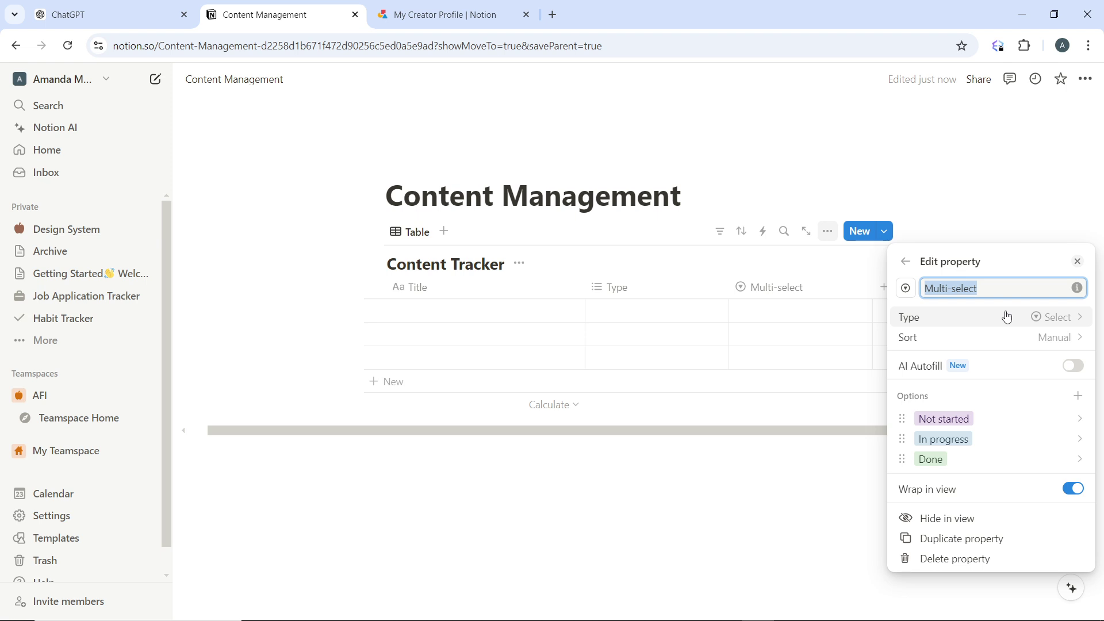
pyautogui.write('Status')
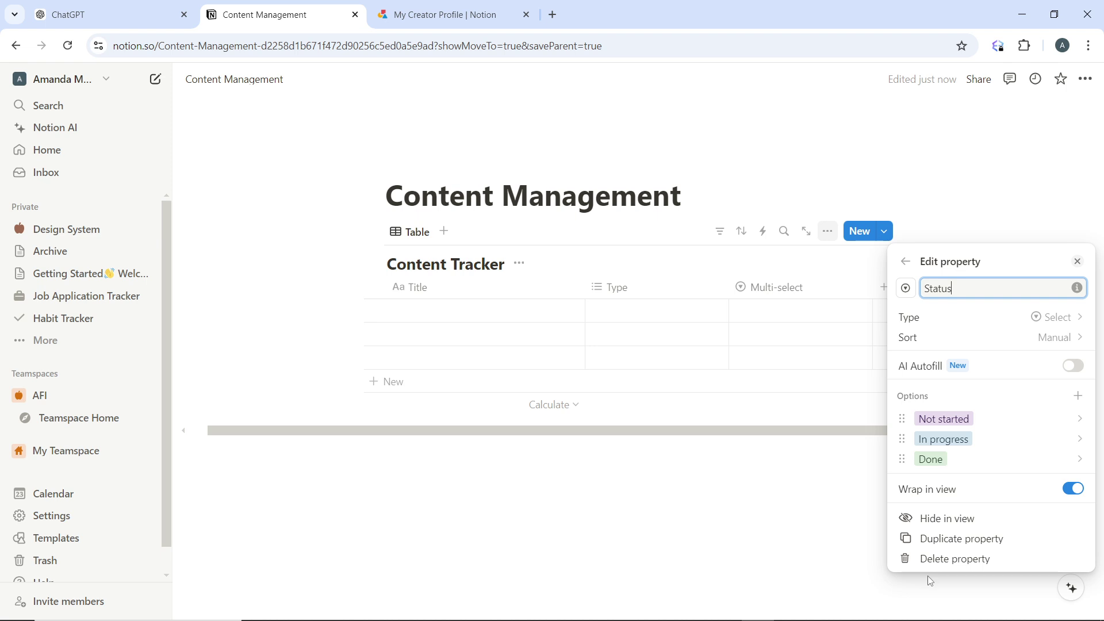
# - Rename the Status property's "Not started" option as "Idea"
pyautogui.click(985, 438)
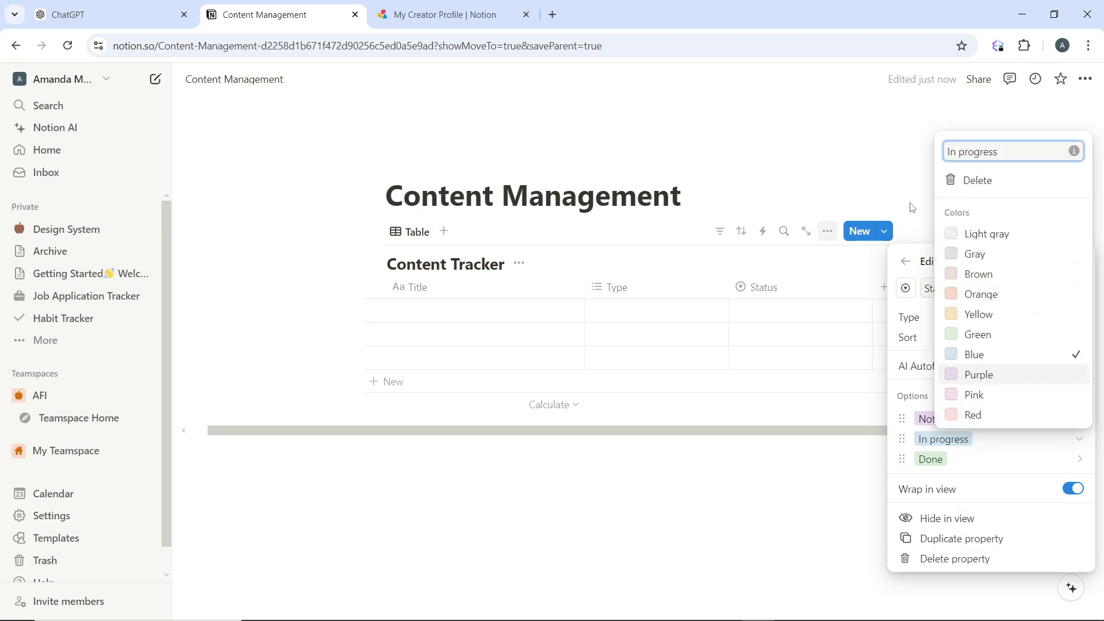
pyautogui.click(947, 562)
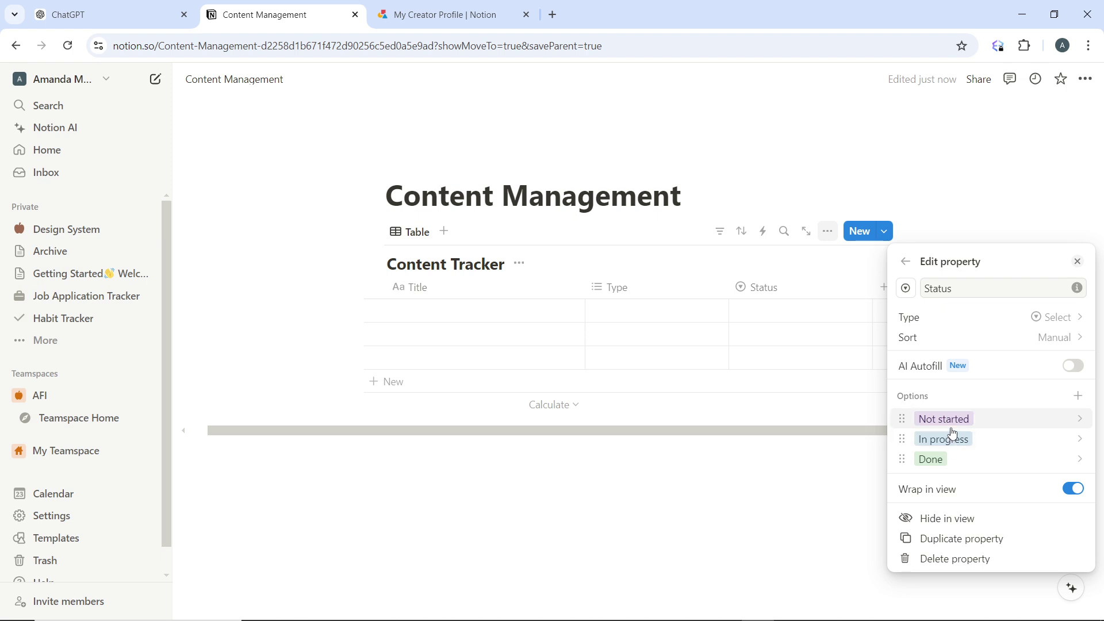
pyautogui.click(954, 428)
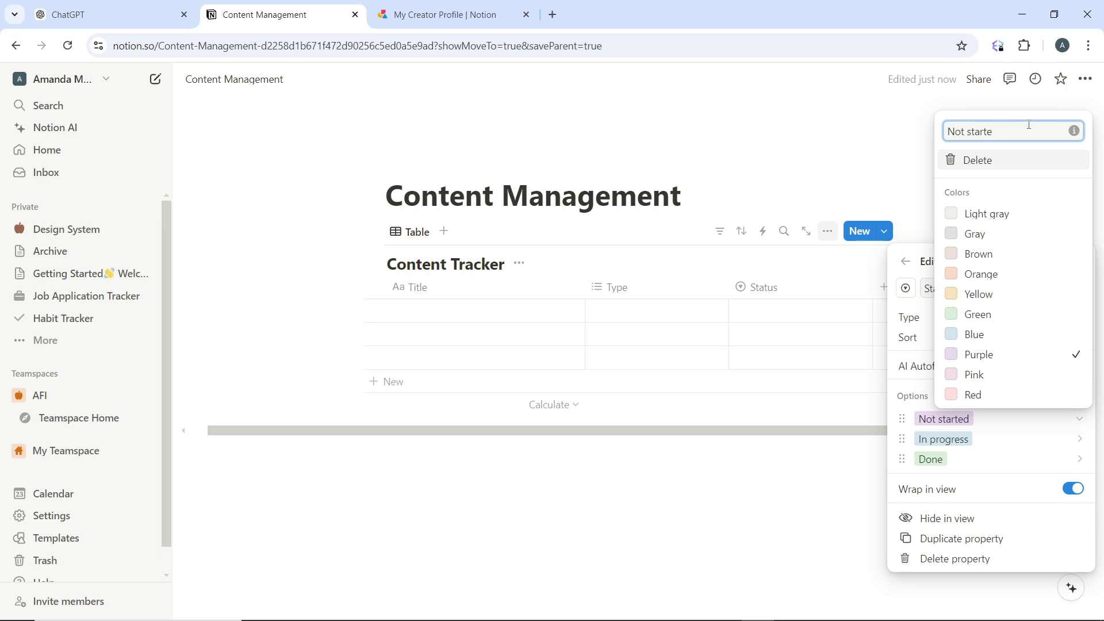
pyautogui.press('BackSpace')
pyautogui.press('BackSpace')
pyautogui.press('BackSpace')
pyautogui.press('BackSpace')
pyautogui.write('Ide')
pyautogui.press('Return')
# - Rename the Status property's "Done" option as "Completed"
pyautogui.click(940, 447)
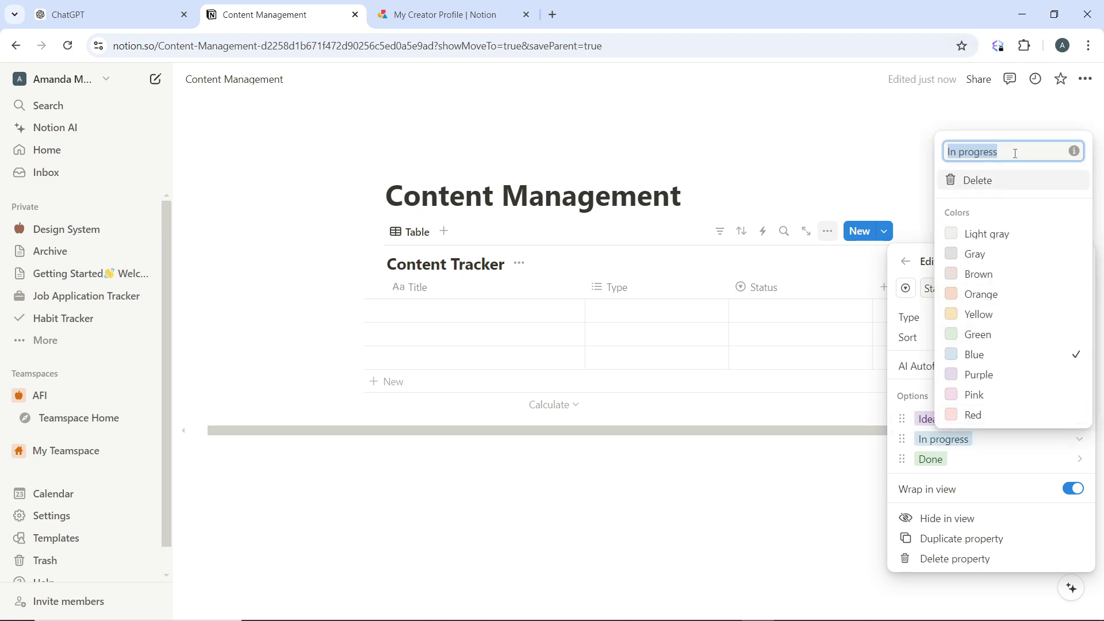
pyautogui.click(862, 163)
pyautogui.click(988, 468)
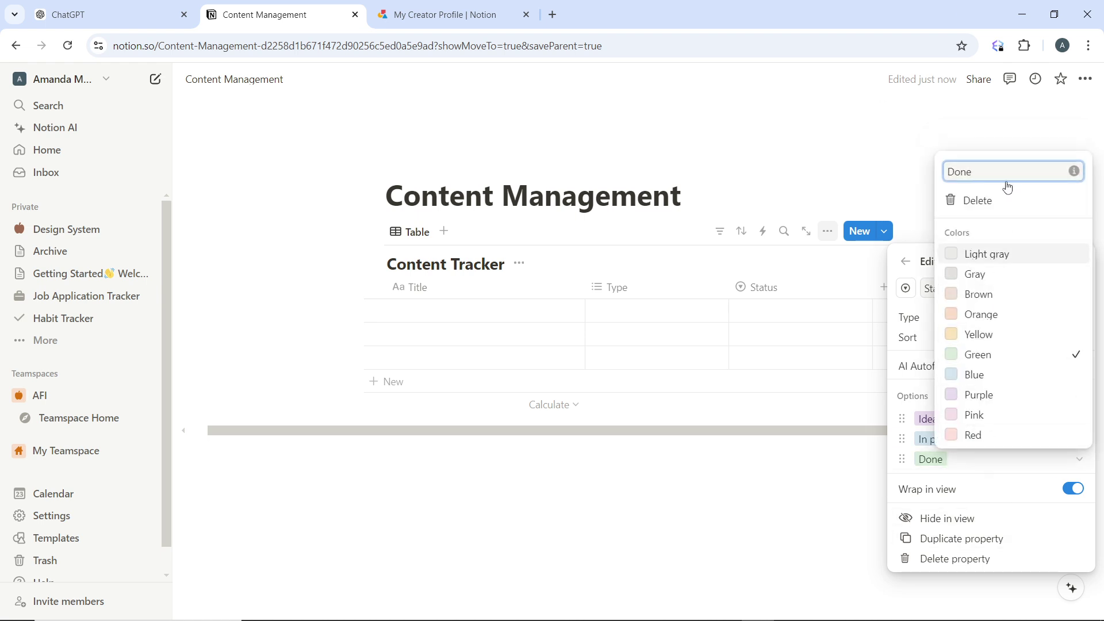
pyautogui.press('BackSpace')
pyautogui.press('BackSpace')
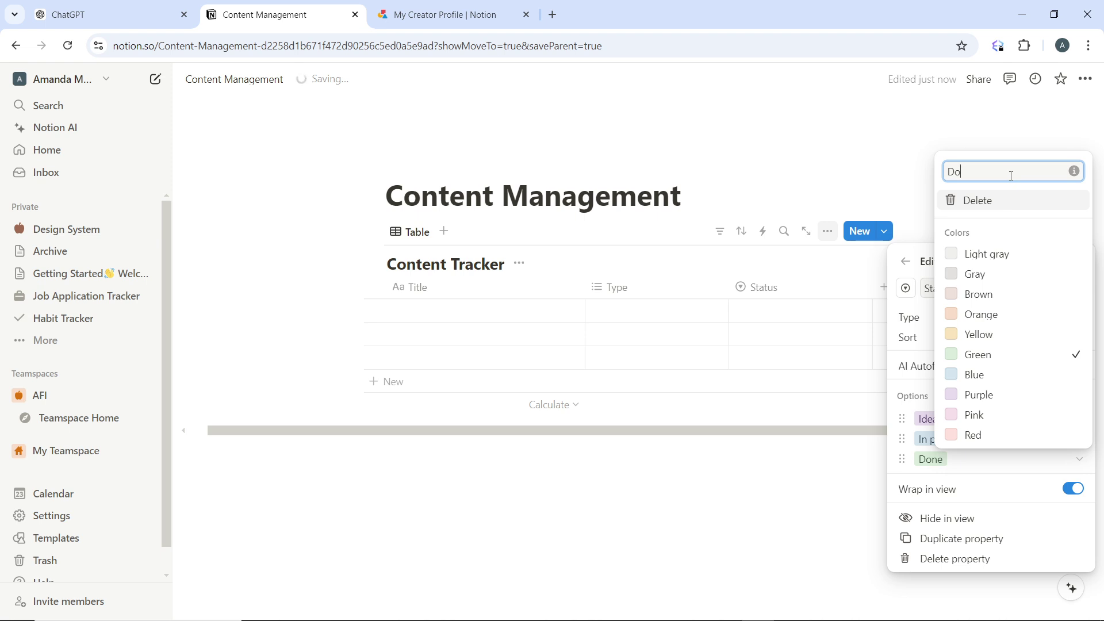
pyautogui.press('BackSpace')
pyautogui.write('Comlete')
pyautogui.press('BackSpace')
pyautogui.press('BackSpace')
pyautogui.press('BackSpace')
pyautogui.press('BackSpace')
pyautogui.write('pleted')
pyautogui.press('Return')
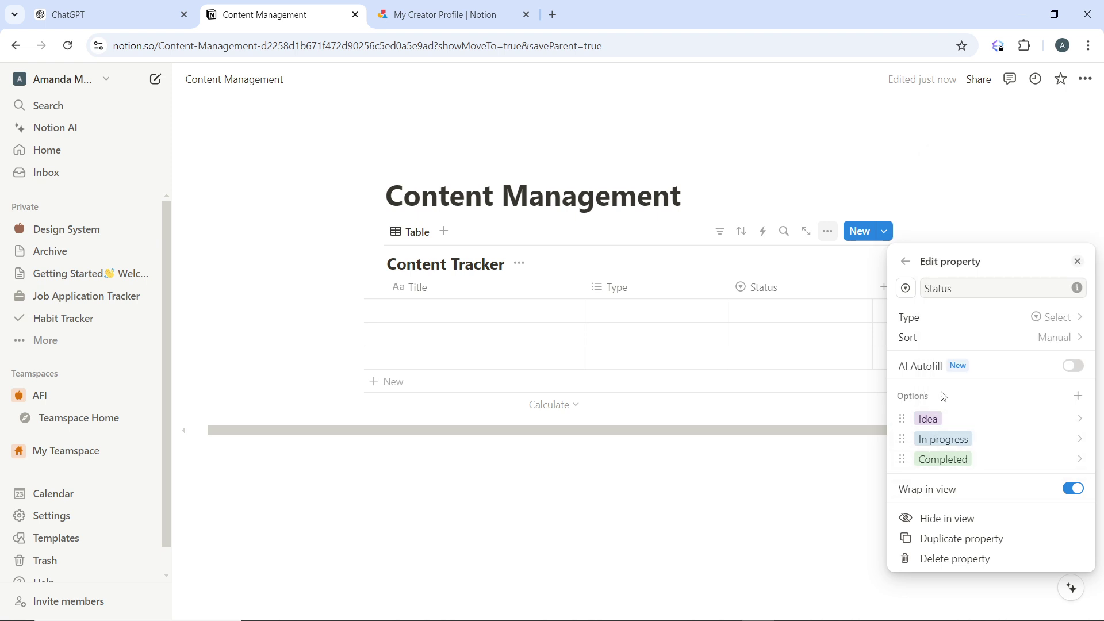
# - Try to add a new option "Published" to the Status property
pyautogui.click(1077, 395)
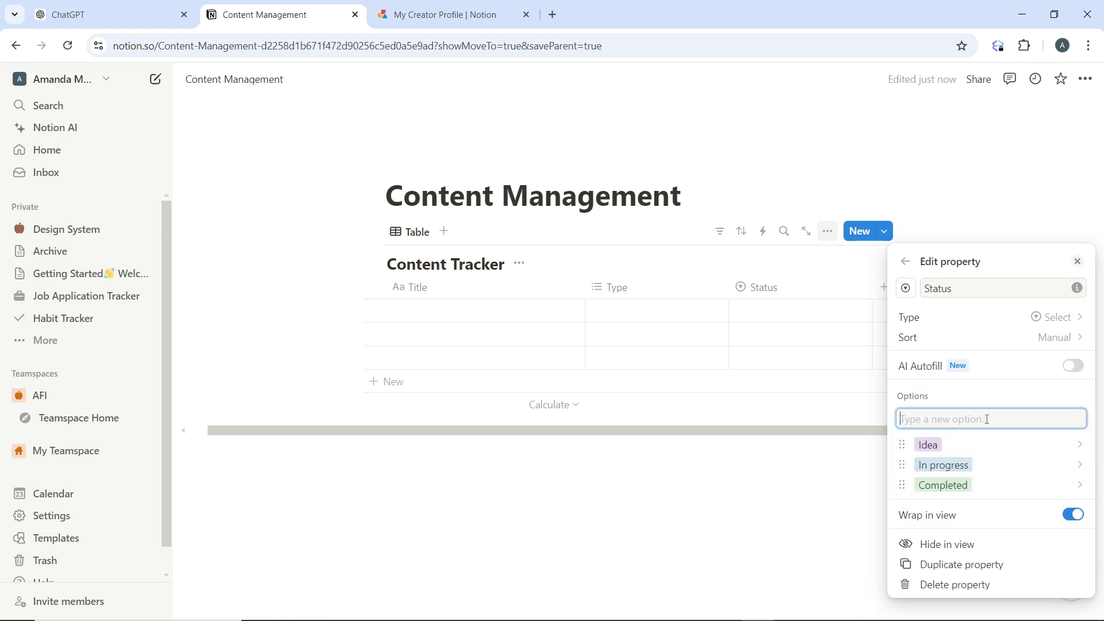
pyautogui.write('Published')
pyautogui.click(992, 192)
pyautogui.click(765, 289)
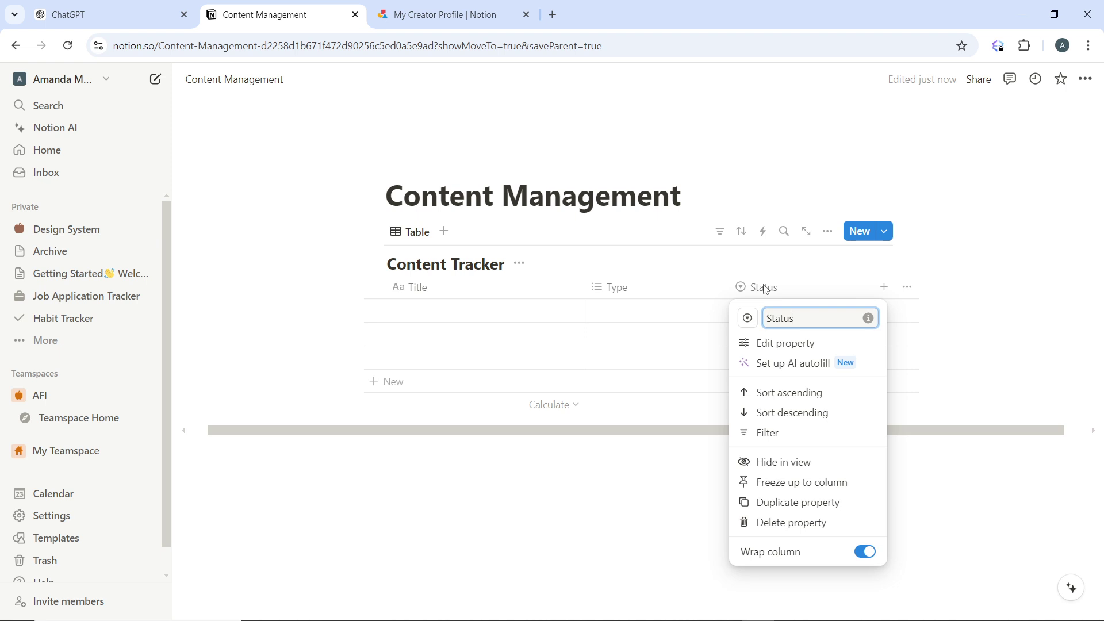
pyautogui.click(822, 274)
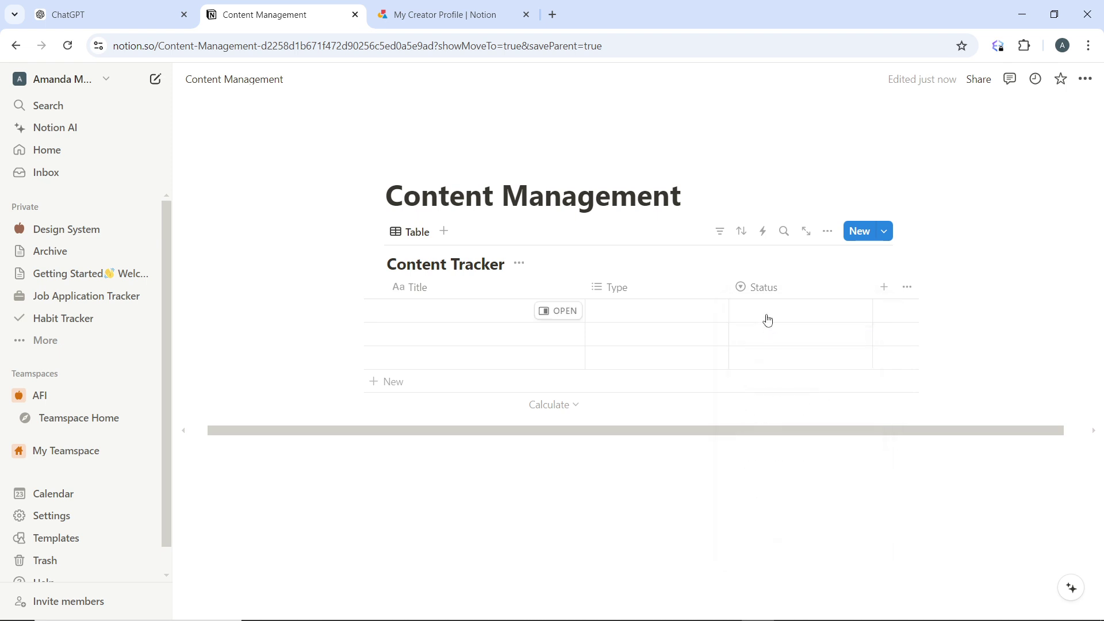
pyautogui.click(766, 317)
pyautogui.press('Escape')
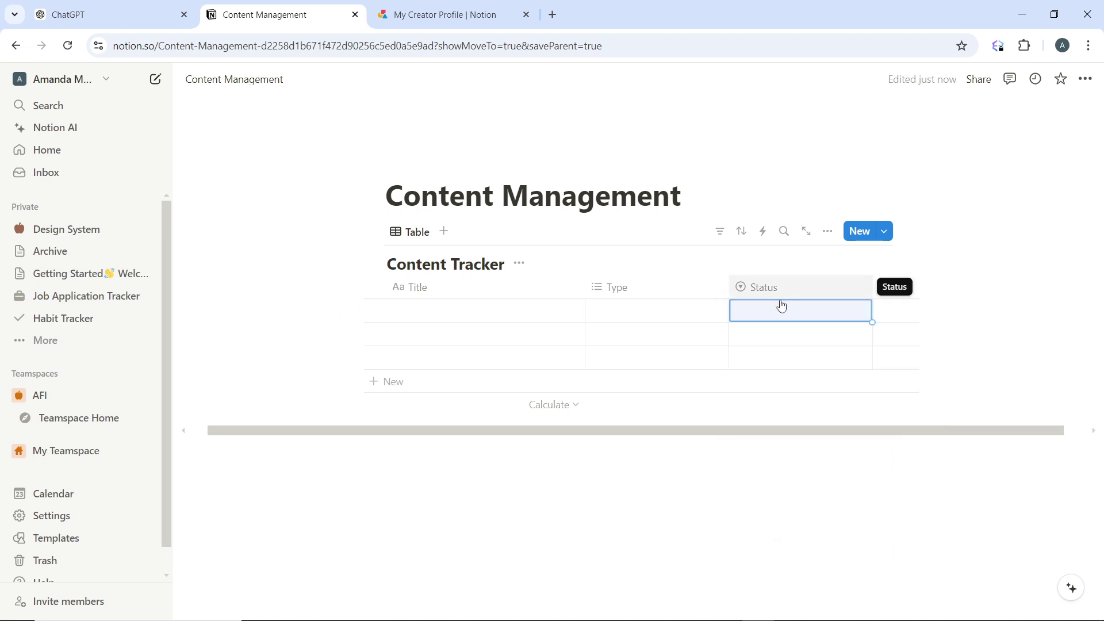
# - Add a new option "Published" to the Status property and close its settings
pyautogui.click(779, 294)
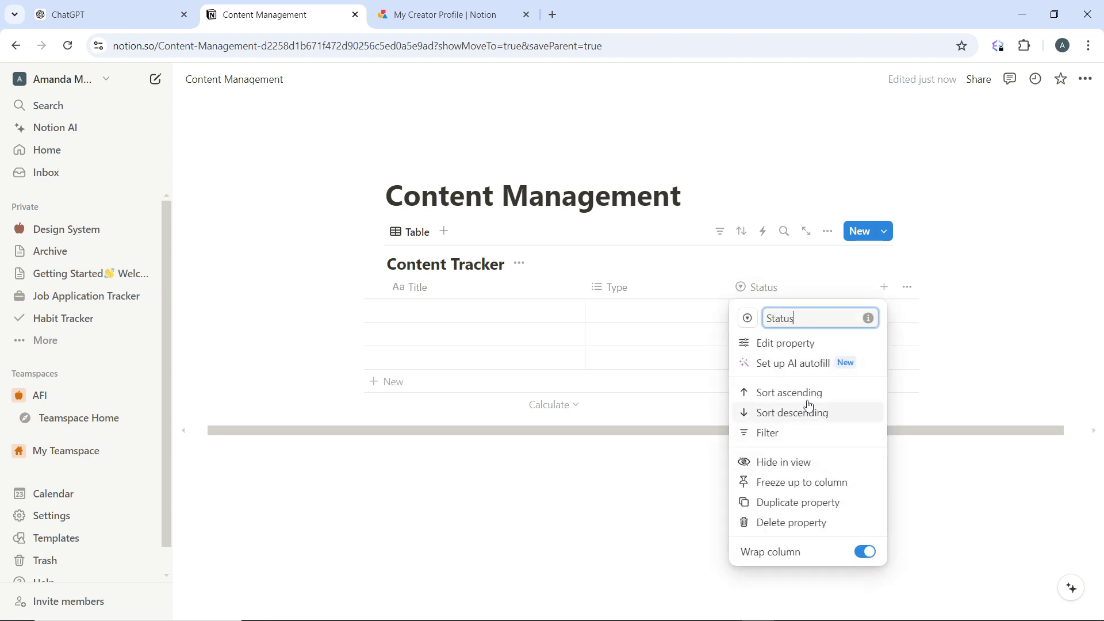
pyautogui.click(809, 352)
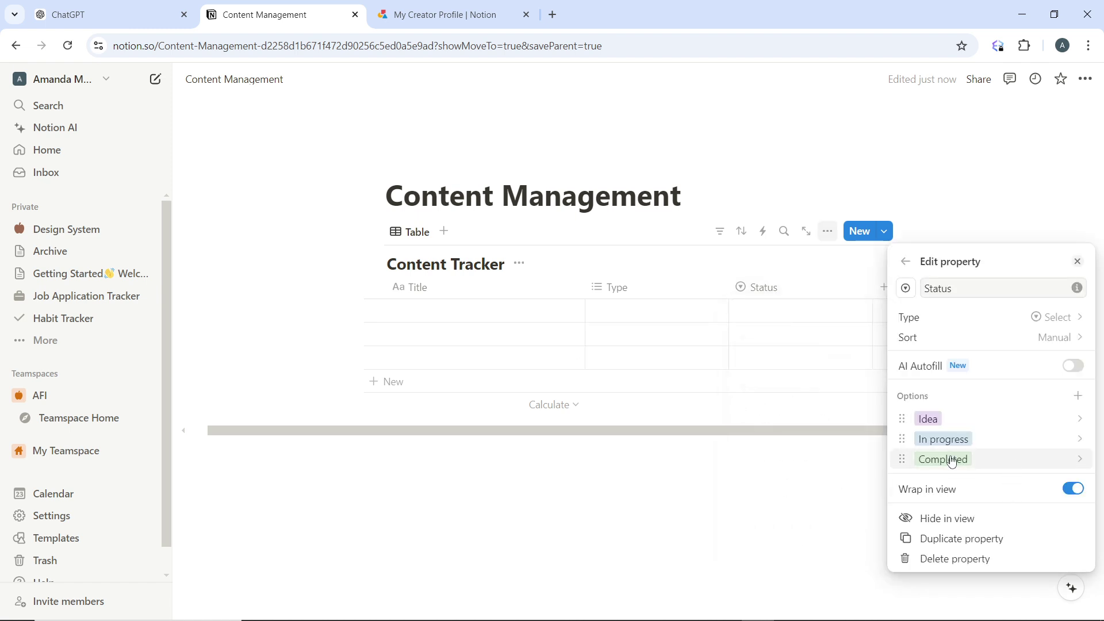
pyautogui.click(1078, 396)
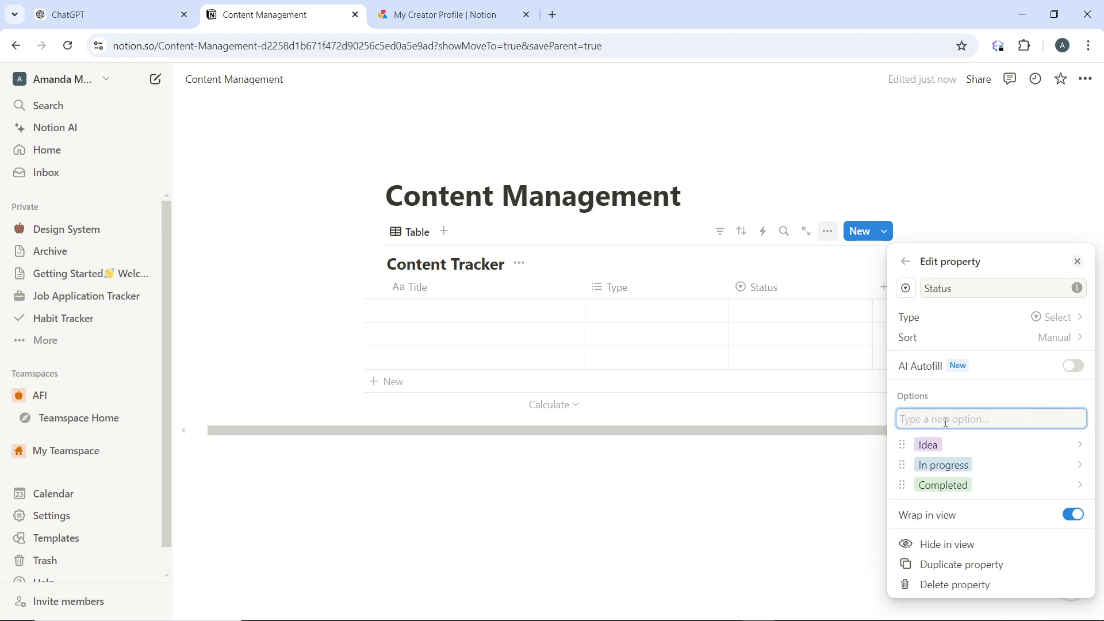
pyautogui.write('Published')
pyautogui.press('Return')
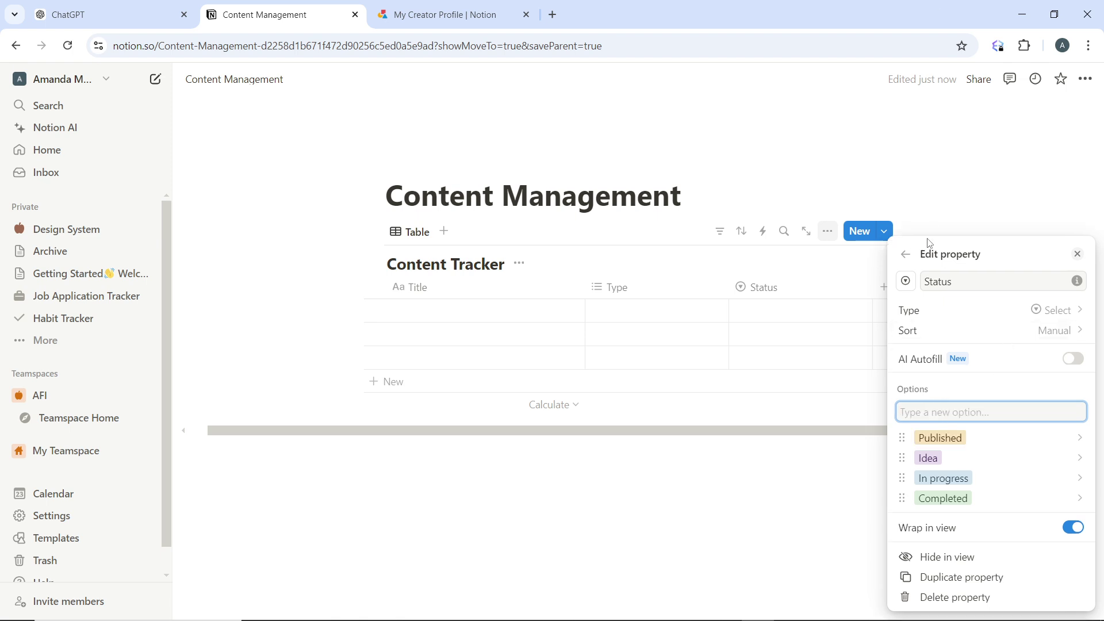
pyautogui.click(1078, 254)
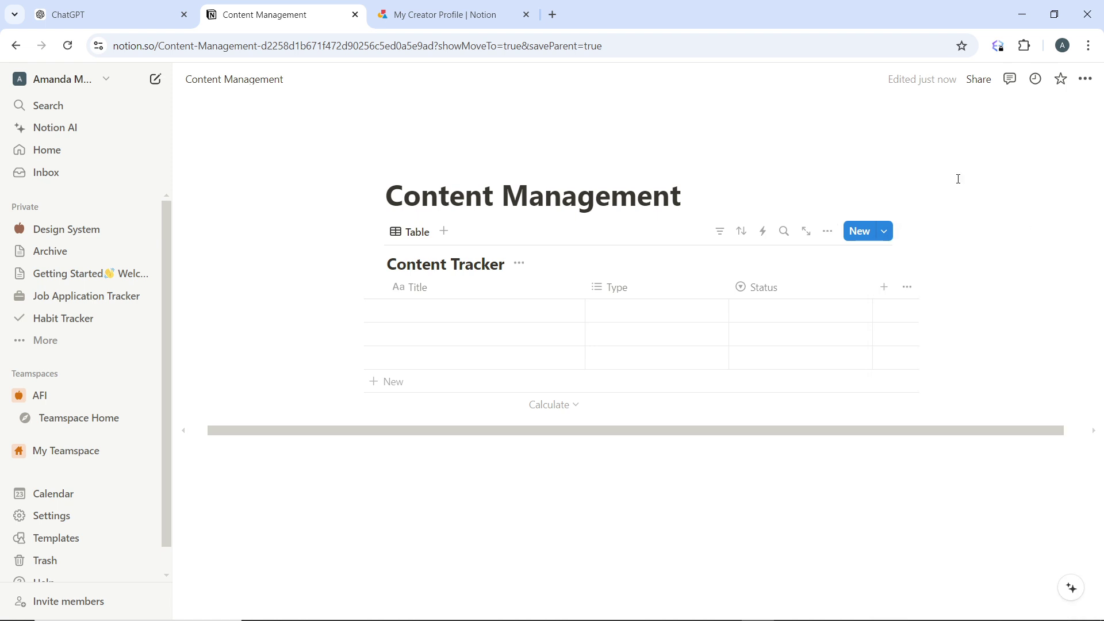
# - Add a Date property named "Publication Date" to the Content Tracker database
pyautogui.click(885, 287)
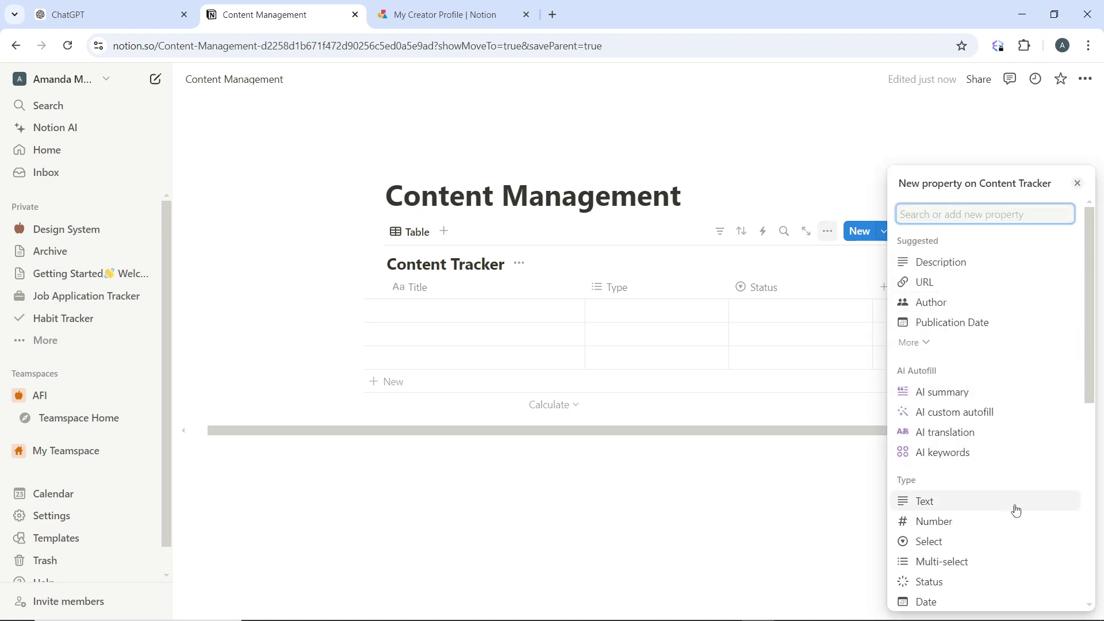
pyautogui.click(957, 602)
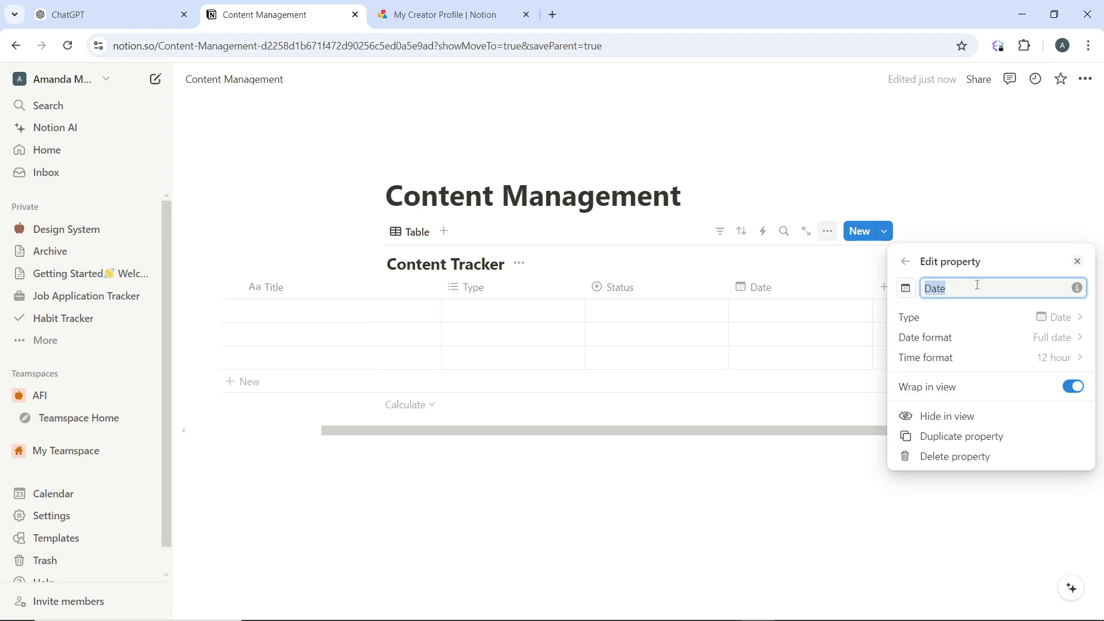
pyautogui.write('Publication Date')
pyautogui.click(1077, 262)
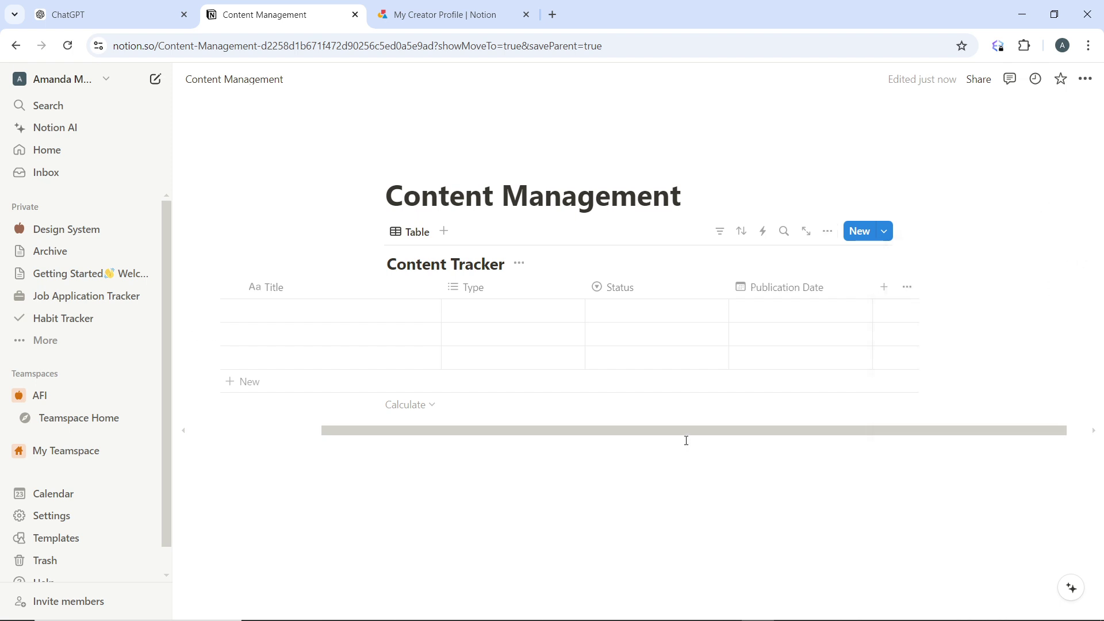
# - Add a Person property named "Assigned To" to the Content Tracker database
pyautogui.click(884, 287)
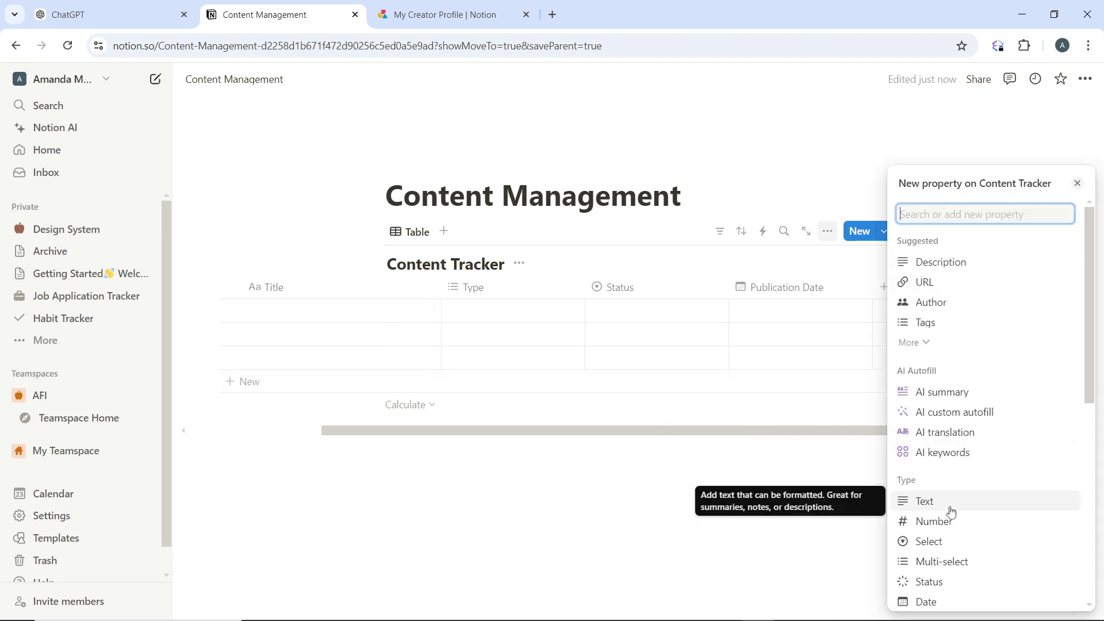
pyautogui.scroll(-2, 1011, 552)
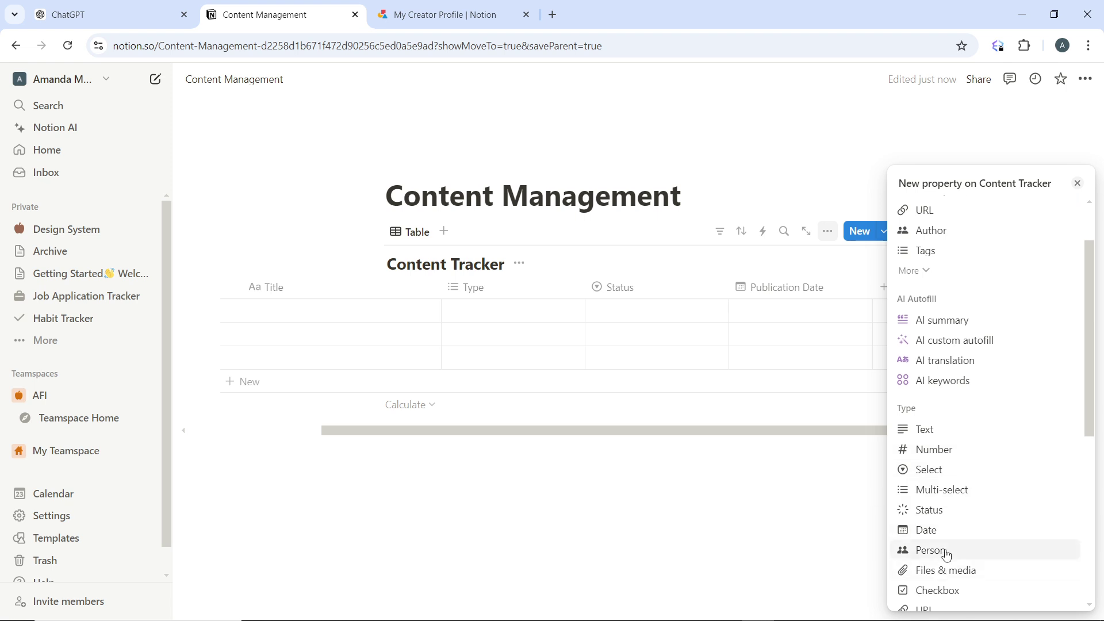
pyautogui.click(949, 552)
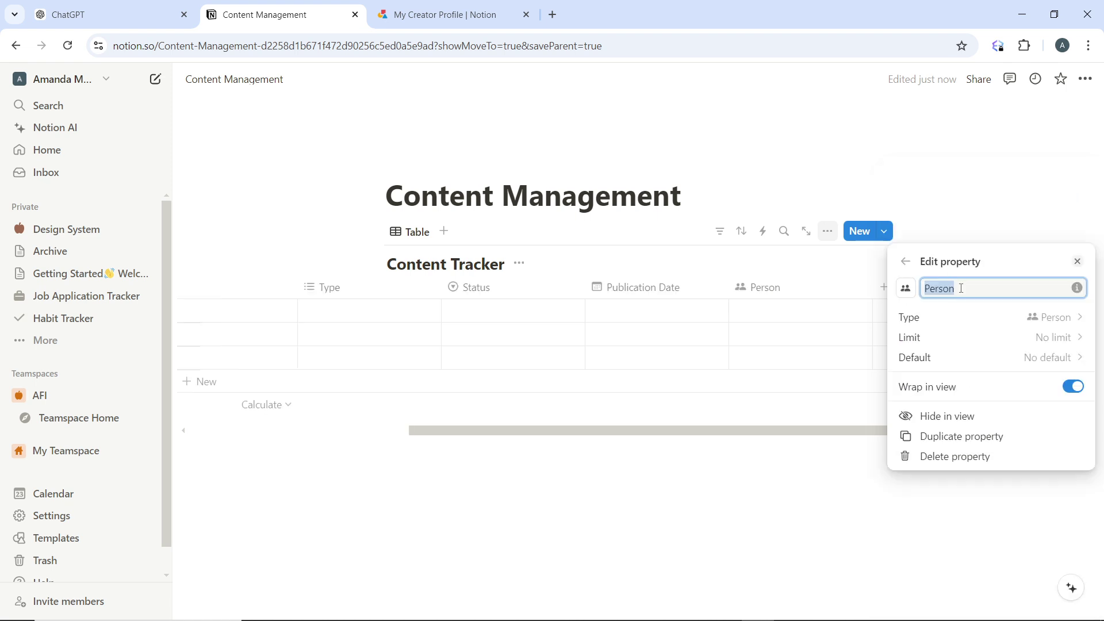
pyautogui.write('Assignee')
pyautogui.write(' To')
pyautogui.click(1025, 207)
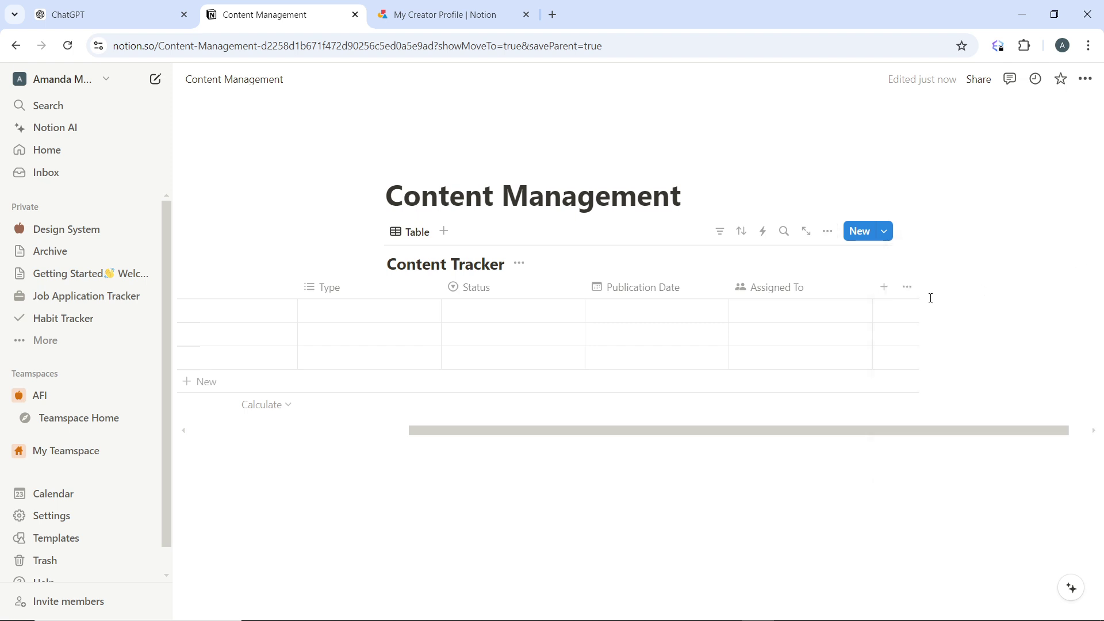
# - Add the suggested Tags multi-select property and try to give it the option "#good"
pyautogui.click(886, 289)
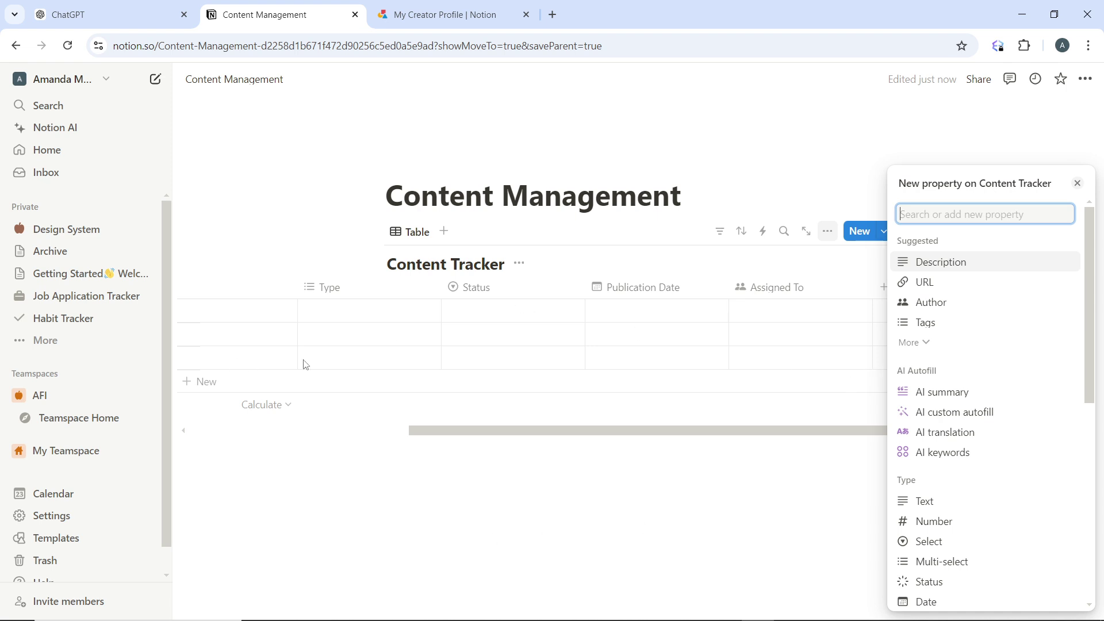
pyautogui.click(923, 323)
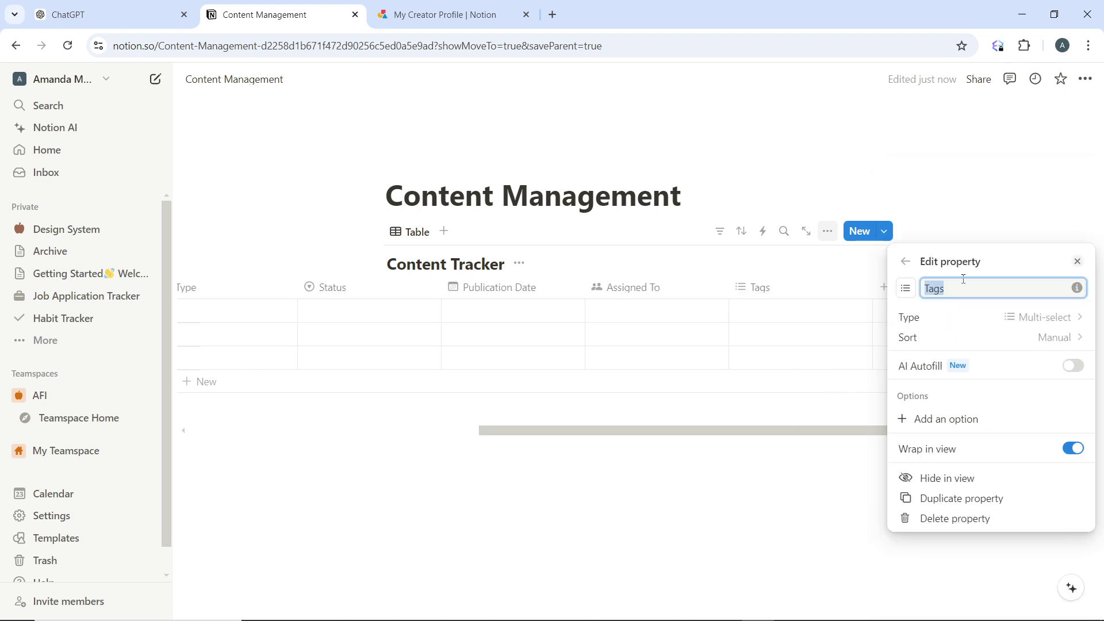
pyautogui.click(941, 422)
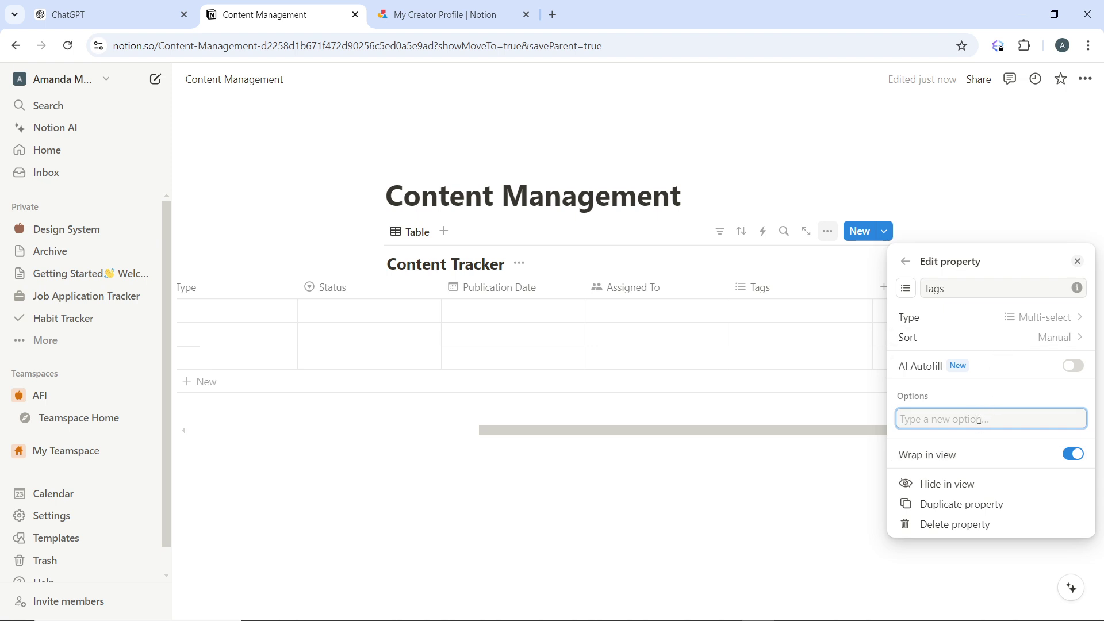
pyautogui.write('#good')
pyautogui.click(987, 191)
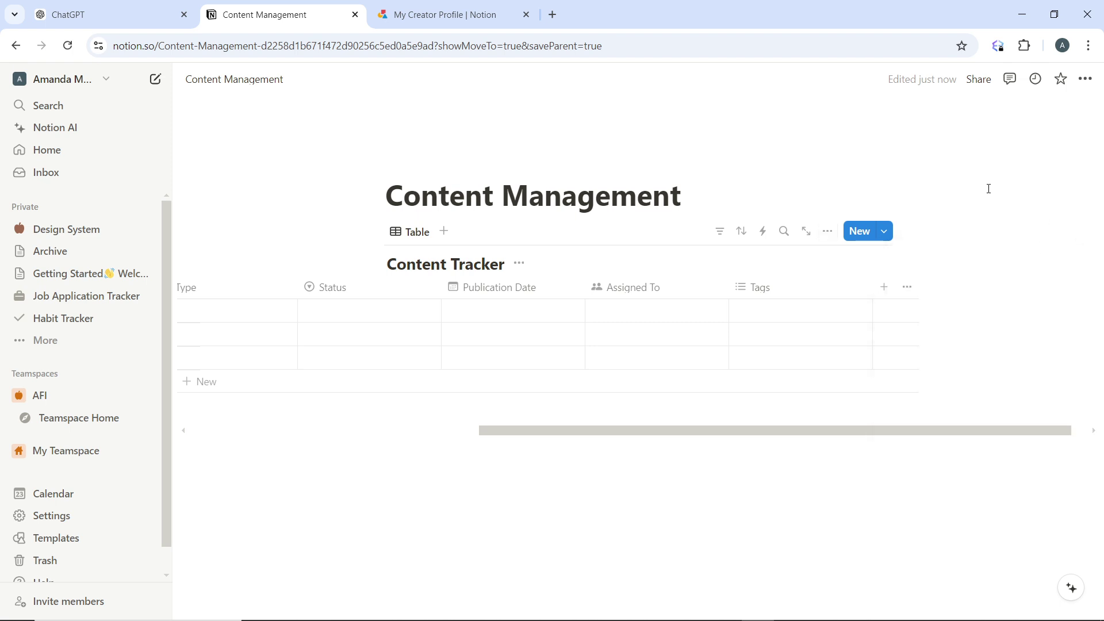
# - Add a Text property named "Notes" to the Content Tracker database
pyautogui.click(885, 289)
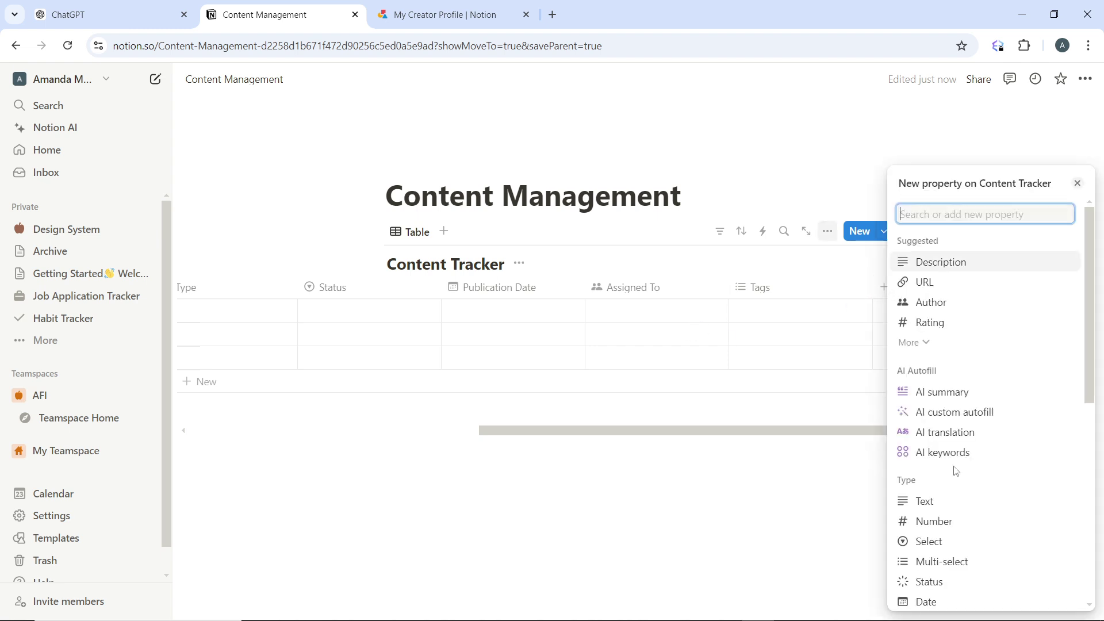
pyautogui.click(942, 505)
pyautogui.write('Notes')
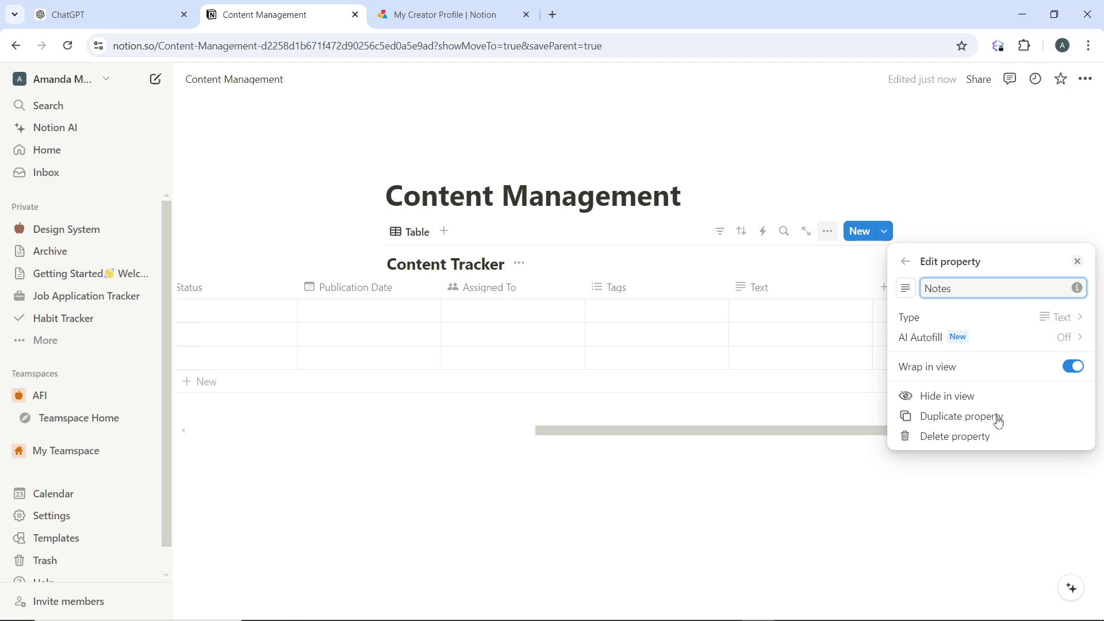
pyautogui.click(1014, 187)
# - Review the Content Tracker columns, checking the first row's Status, Publication Date, Assigned To, Tags and Notes cell editors without entering anything
pyautogui.hscroll(-5, 574, 333)
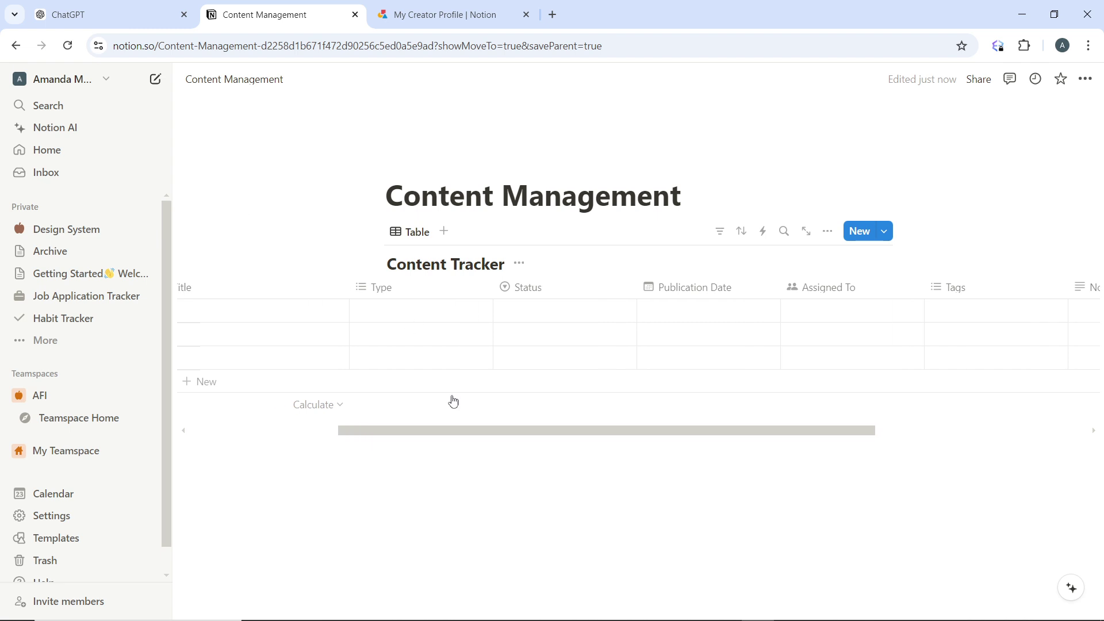
pyautogui.hscroll(-3, 270, 259)
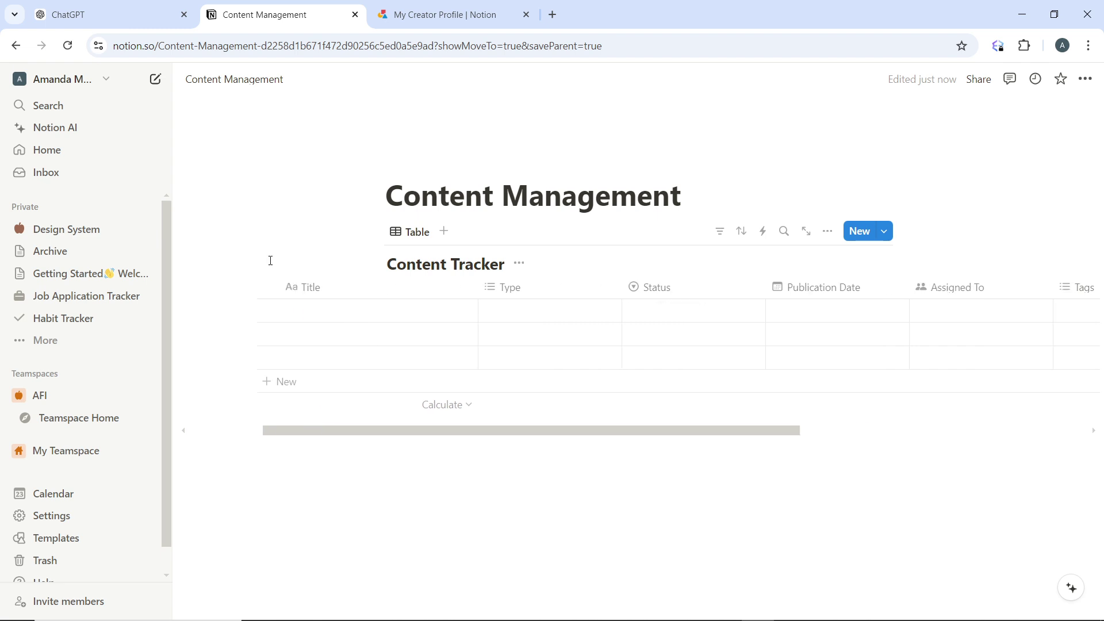
pyautogui.hscroll(2, 270, 260)
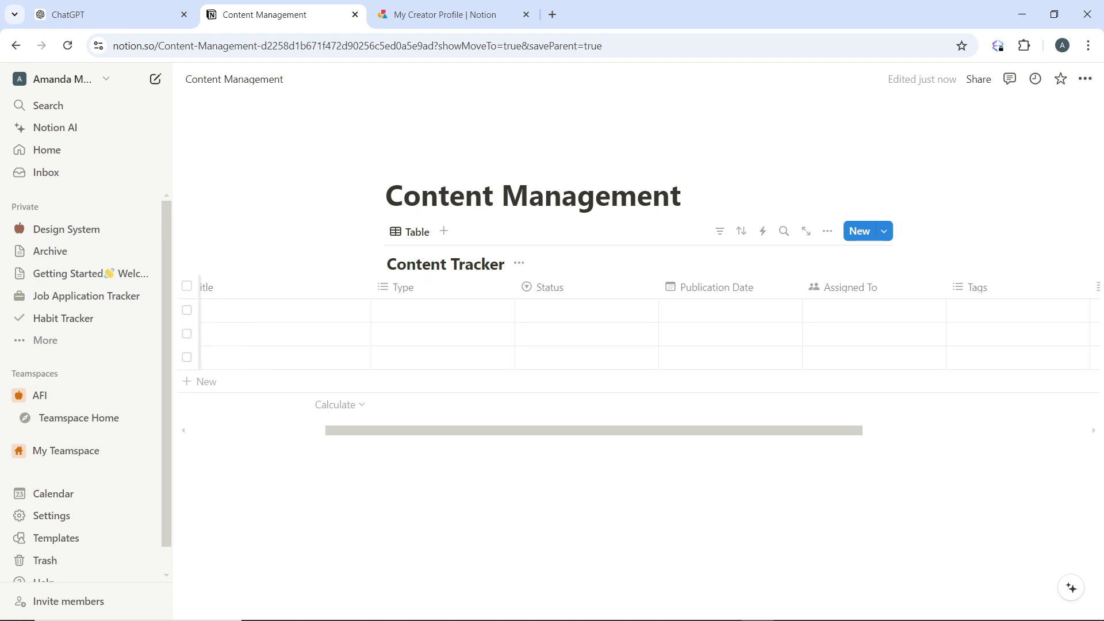
pyautogui.hscroll(2, 638, 333)
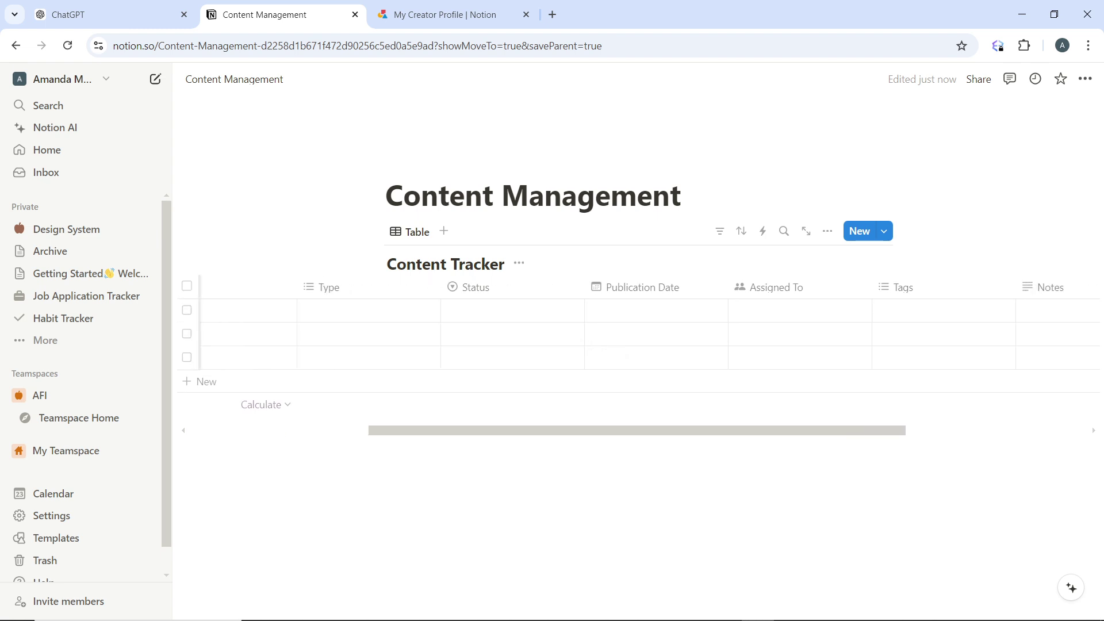
pyautogui.click(485, 313)
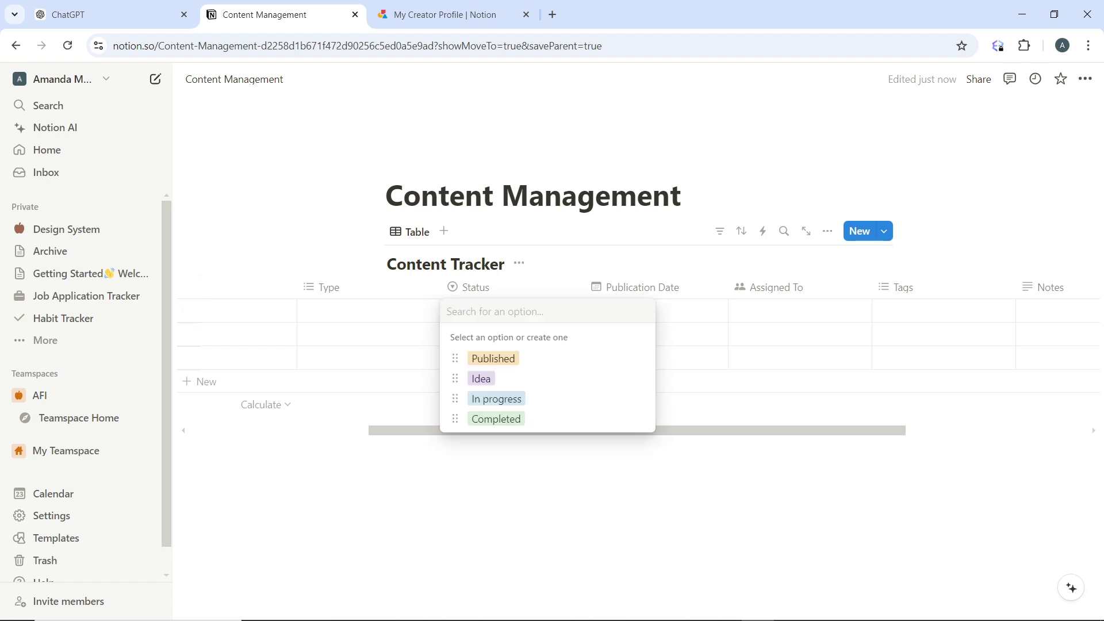
pyautogui.press('Escape')
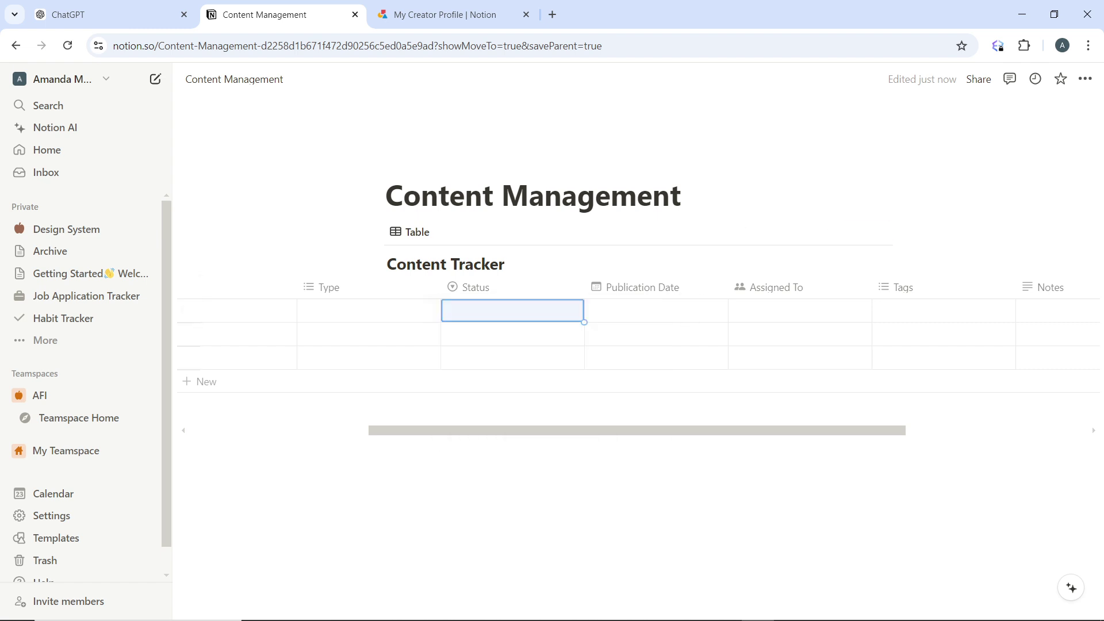
pyautogui.click(655, 310)
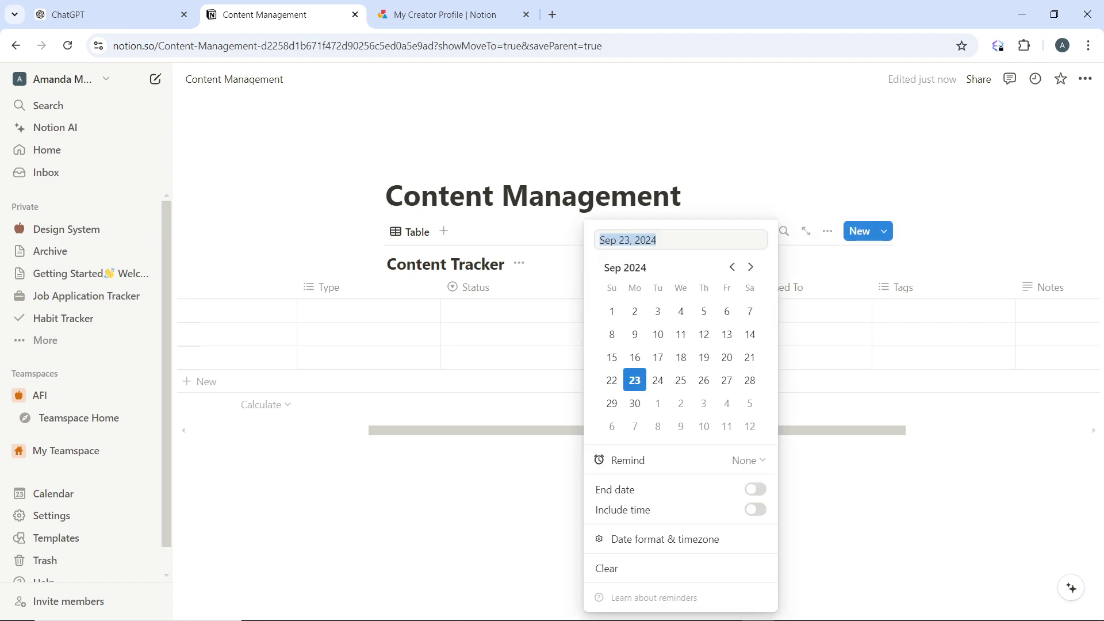
pyautogui.press('Escape')
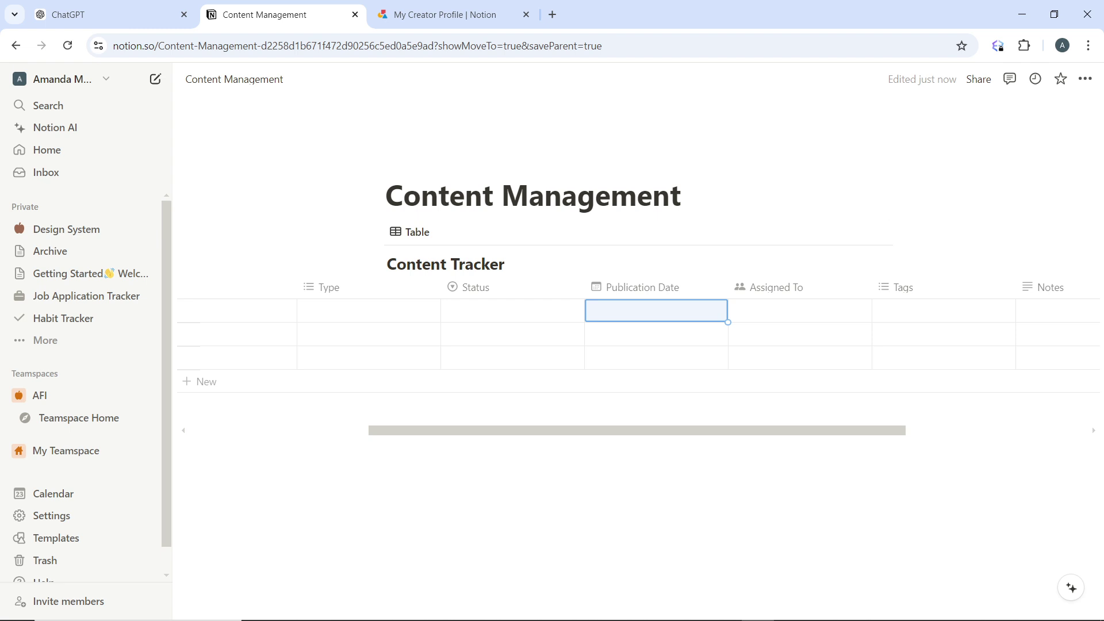
pyautogui.click(799, 311)
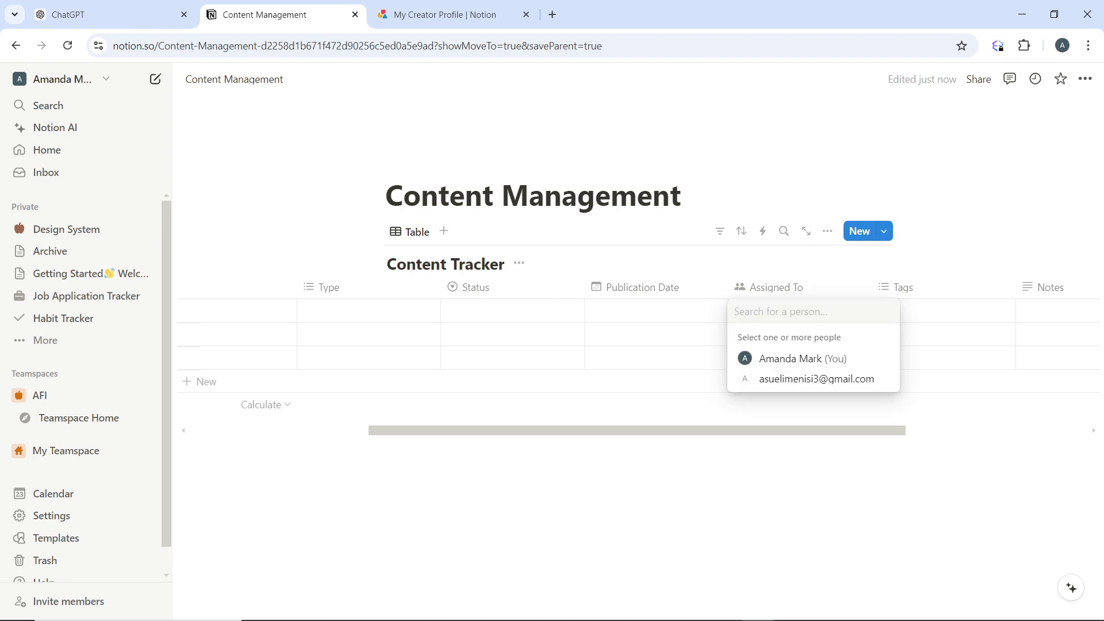
pyautogui.press('Escape')
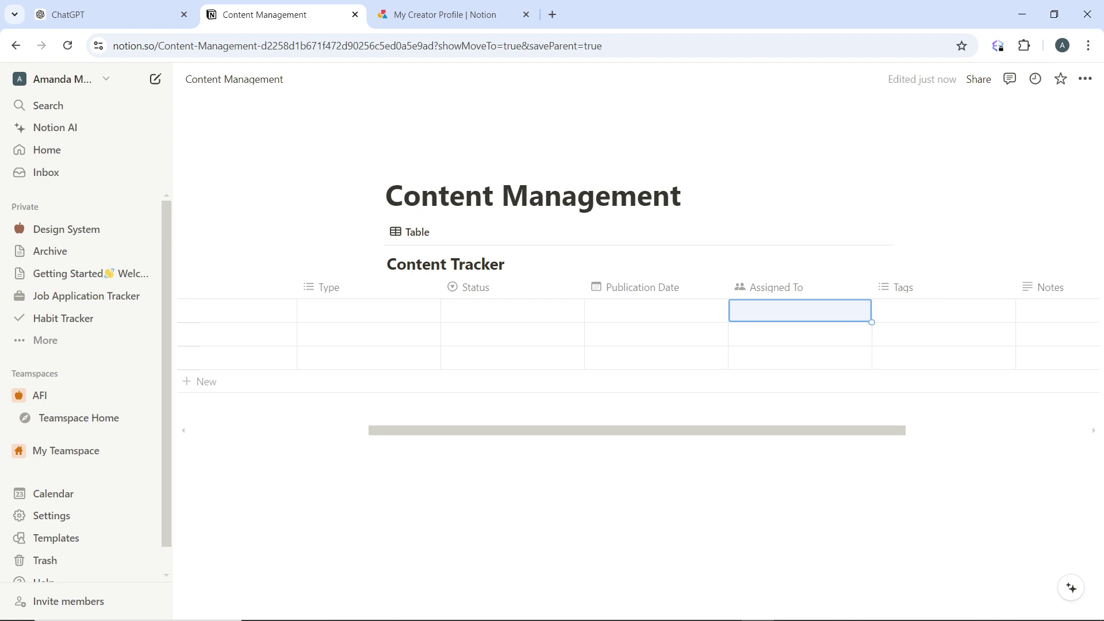
pyautogui.press('Right')
pyautogui.press('Return')
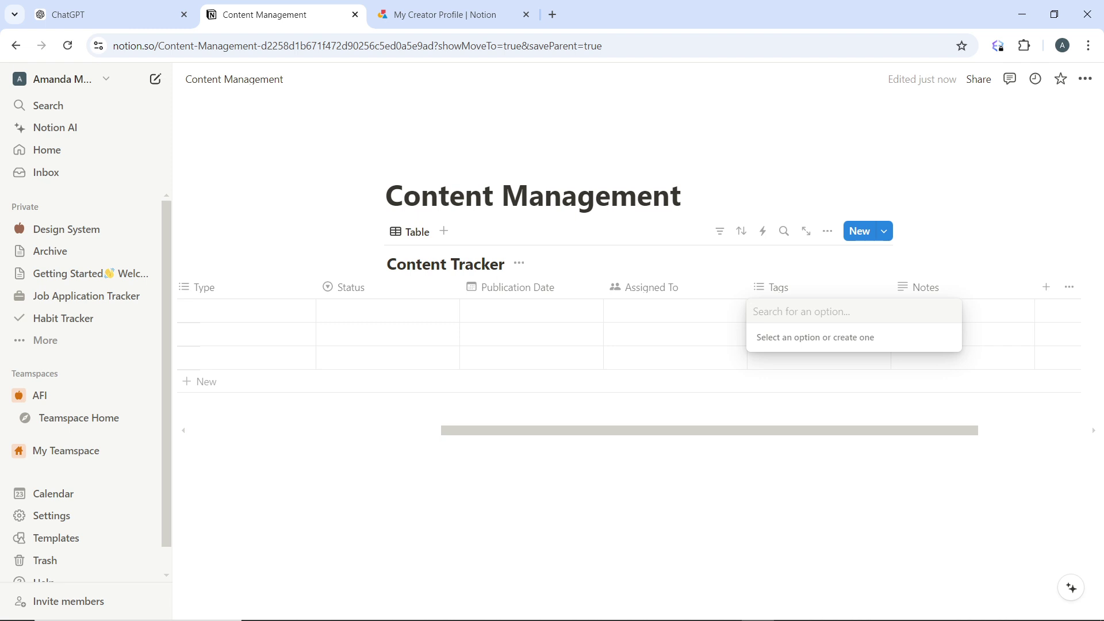
pyautogui.press('Escape')
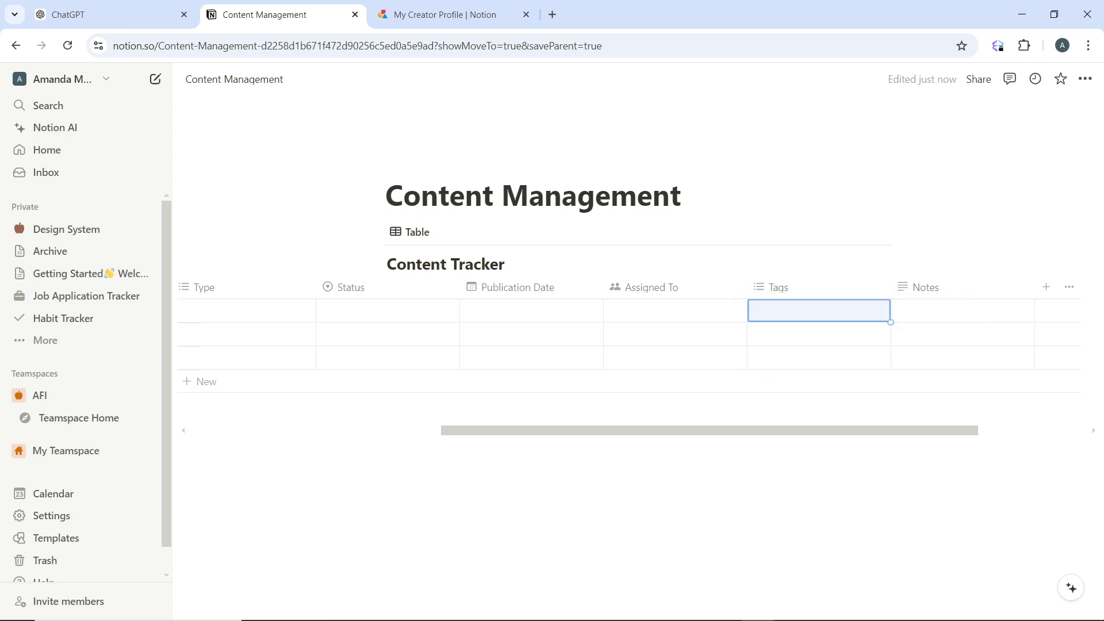
pyautogui.press('Right')
pyautogui.press('Return')
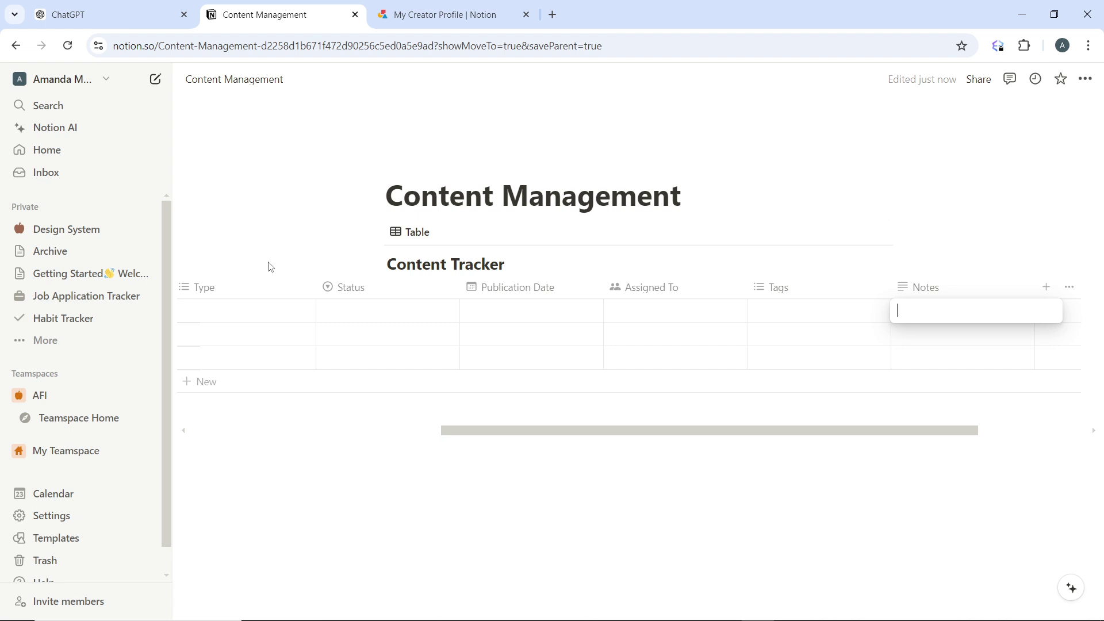
pyautogui.hscroll(-5, 270, 267)
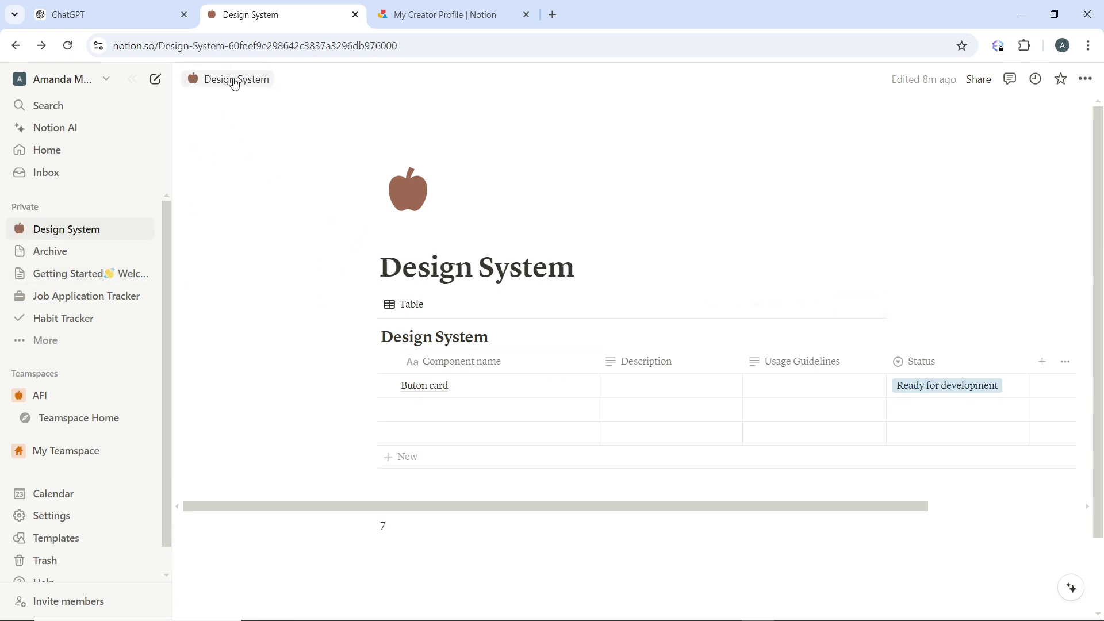
# - Look through the private pages, including Getting Started and Design System, and open the Content Management page from the full page list
pyautogui.click(90, 282)
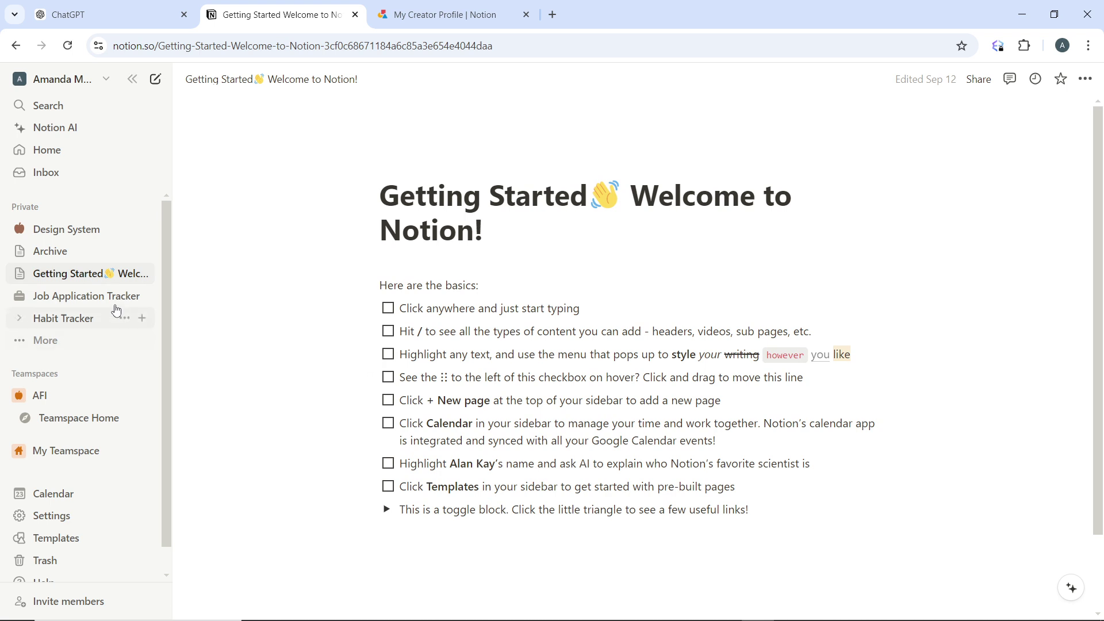
pyautogui.click(92, 232)
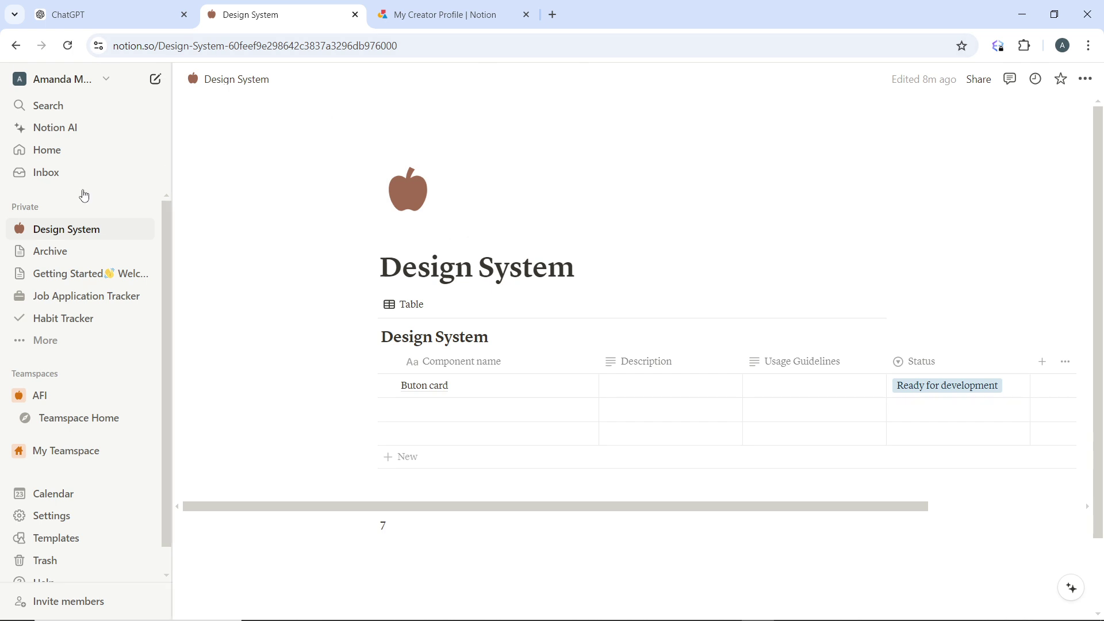
pyautogui.click(54, 351)
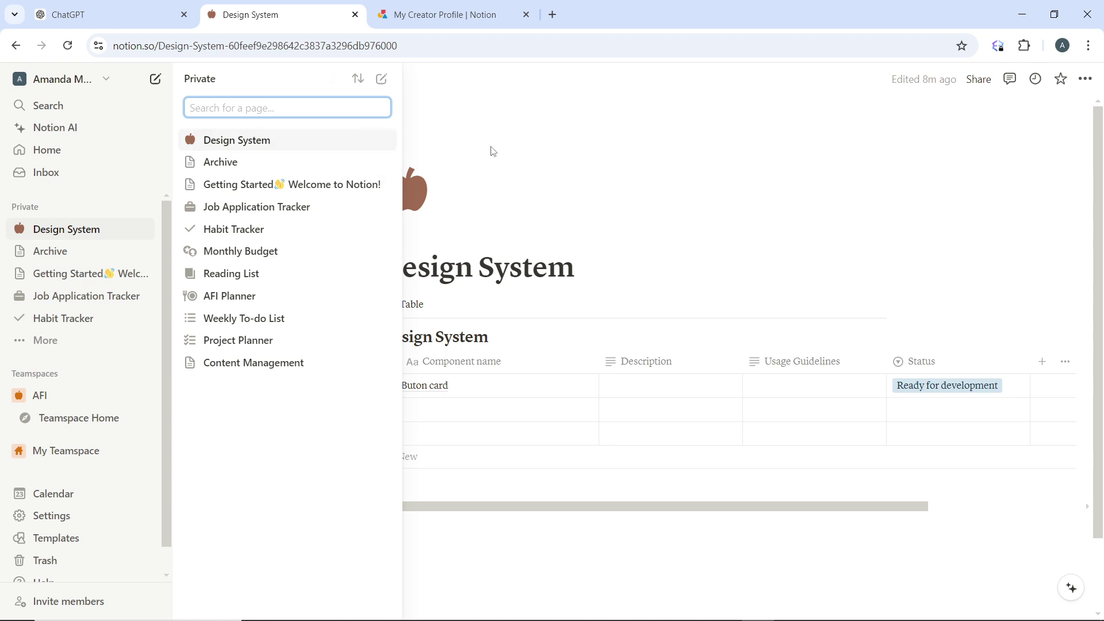
pyautogui.click(303, 370)
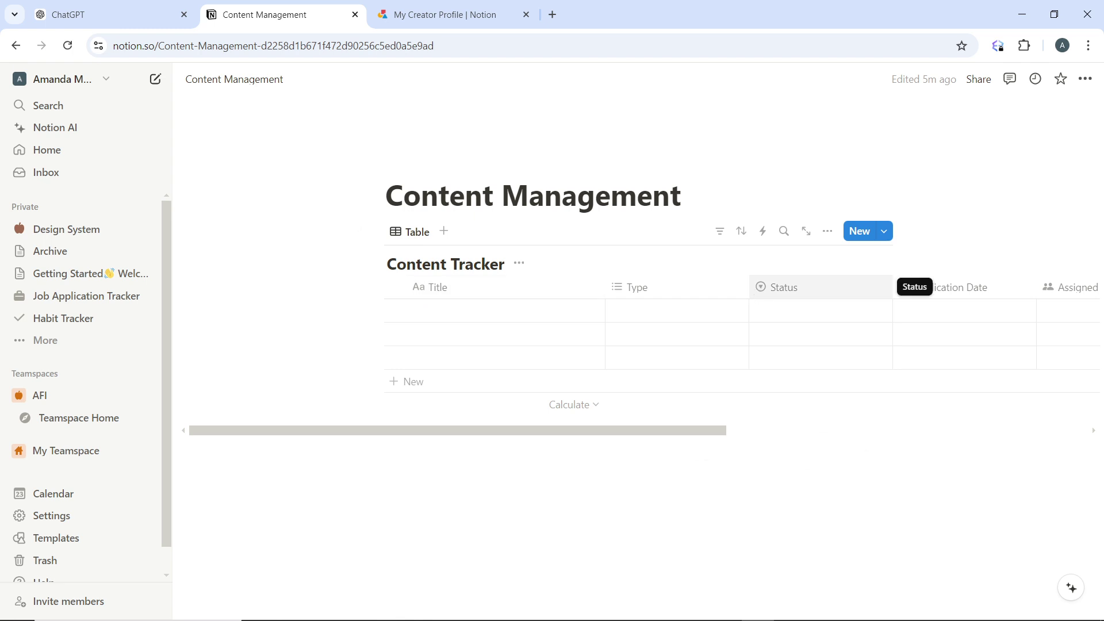
# - Review the Content Tracker's columns through Notes and check the available new view types without adding a view
pyautogui.hscroll(6, 758, 290)
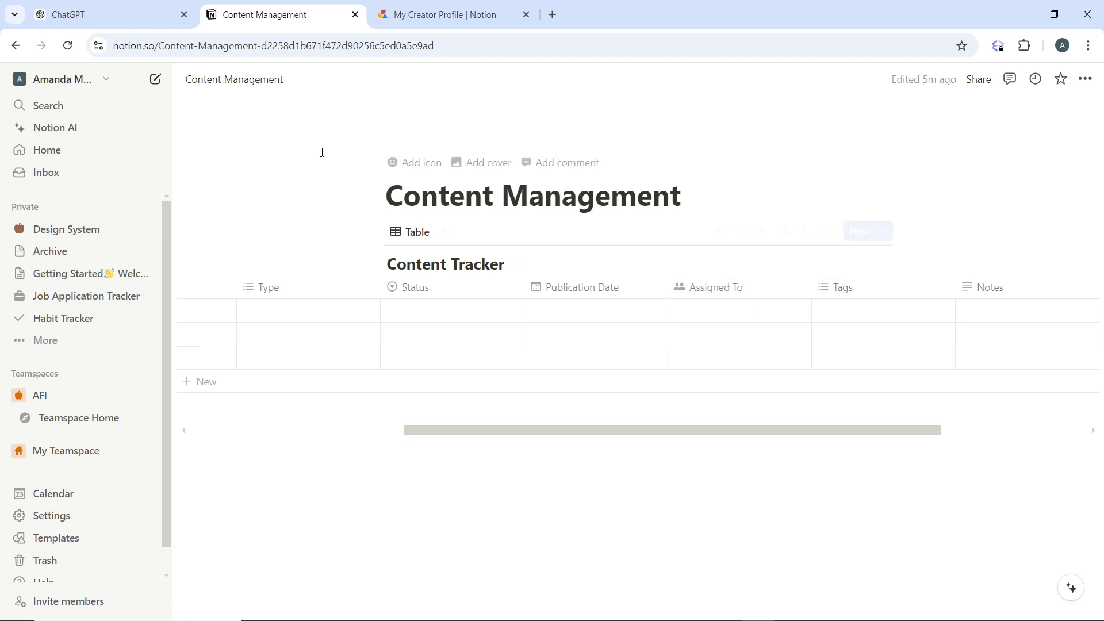
pyautogui.click(444, 232)
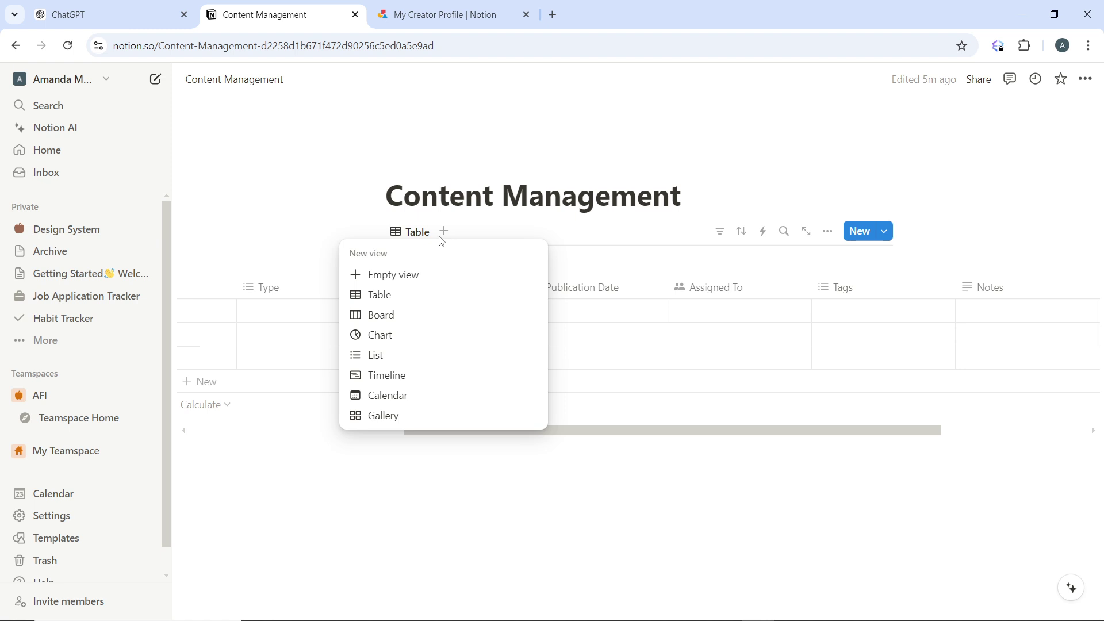
pyautogui.click(640, 172)
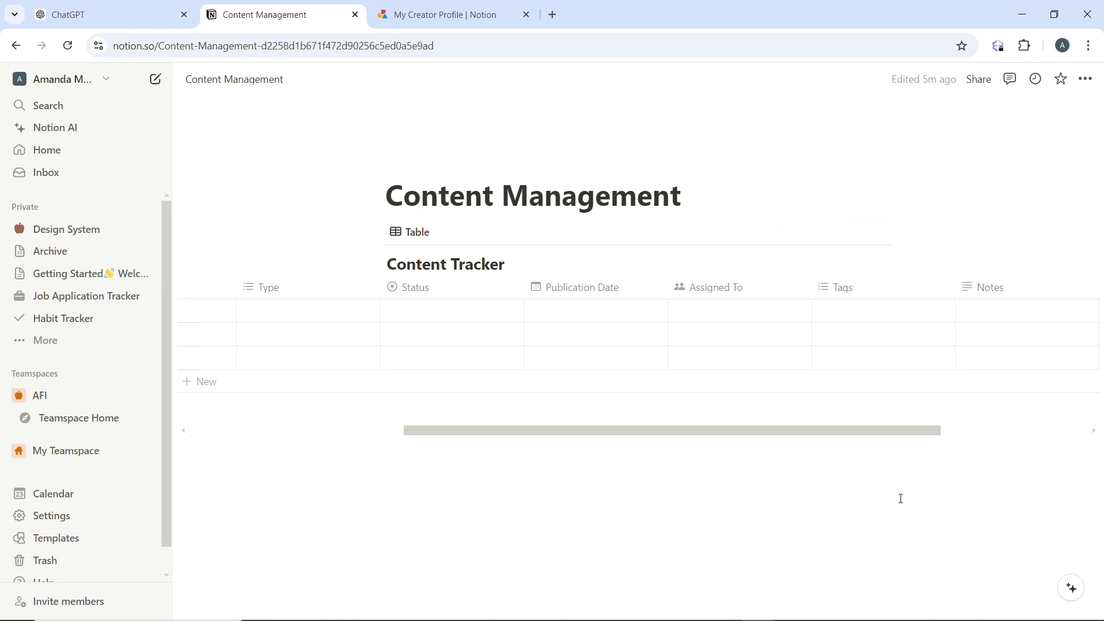
# - Enter "/" in the Notes cell of the Content Tracker's first row
pyautogui.click(1015, 309)
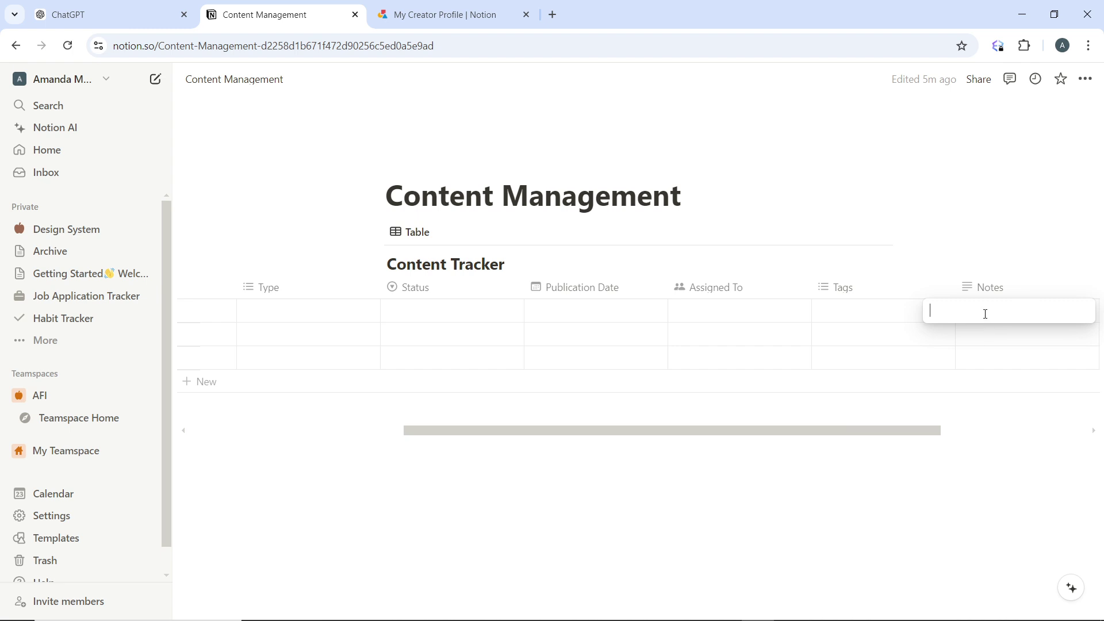
pyautogui.write('/')
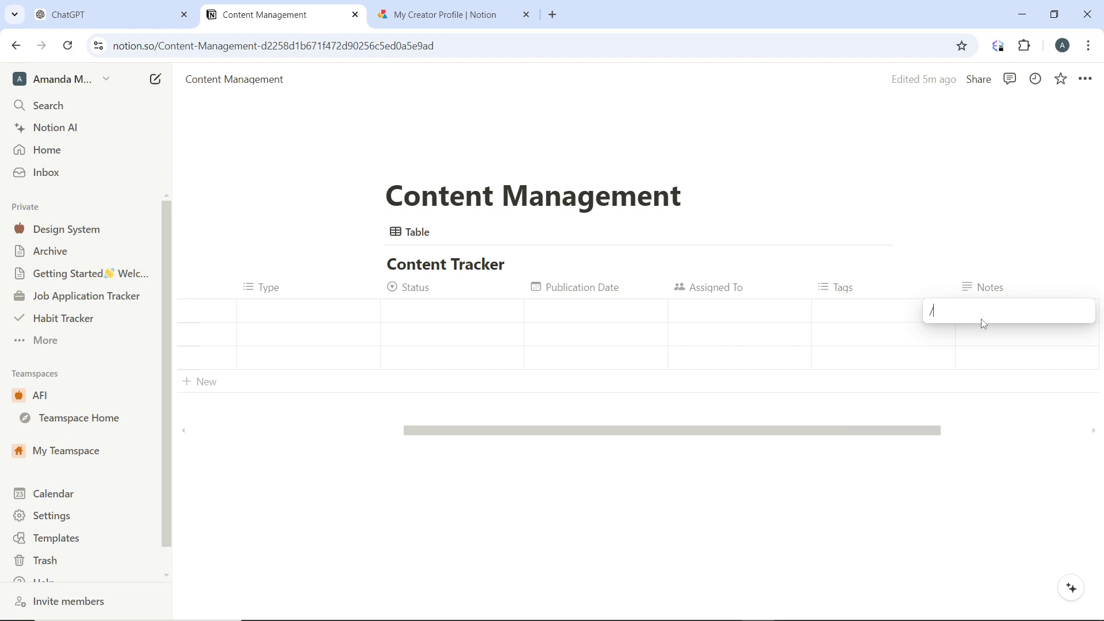